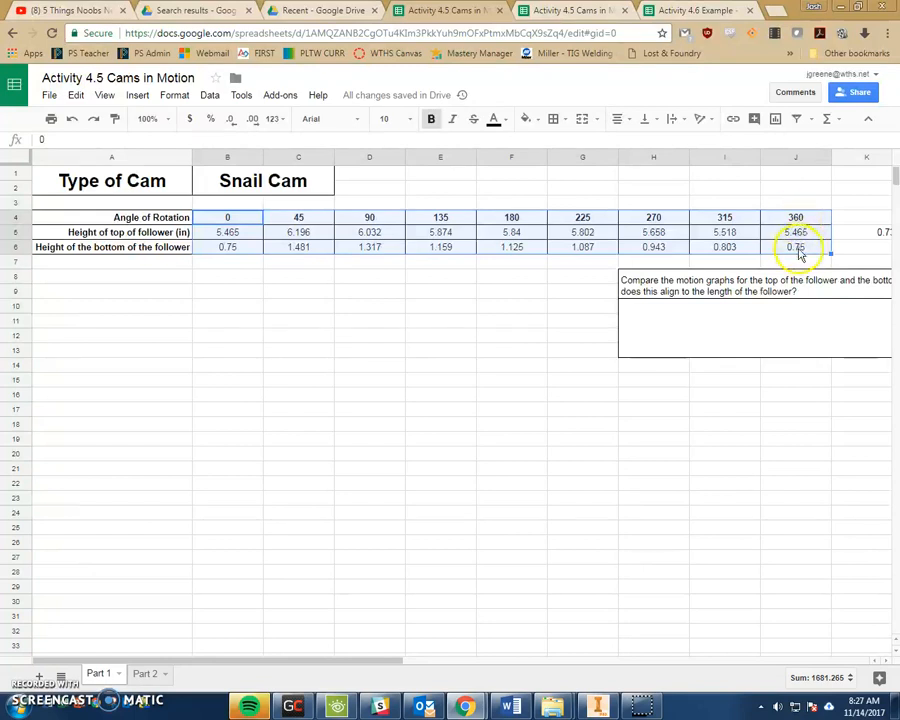
- Insert a chart of the follower heights in A4:J6 against angle of rotation
click(137, 95)
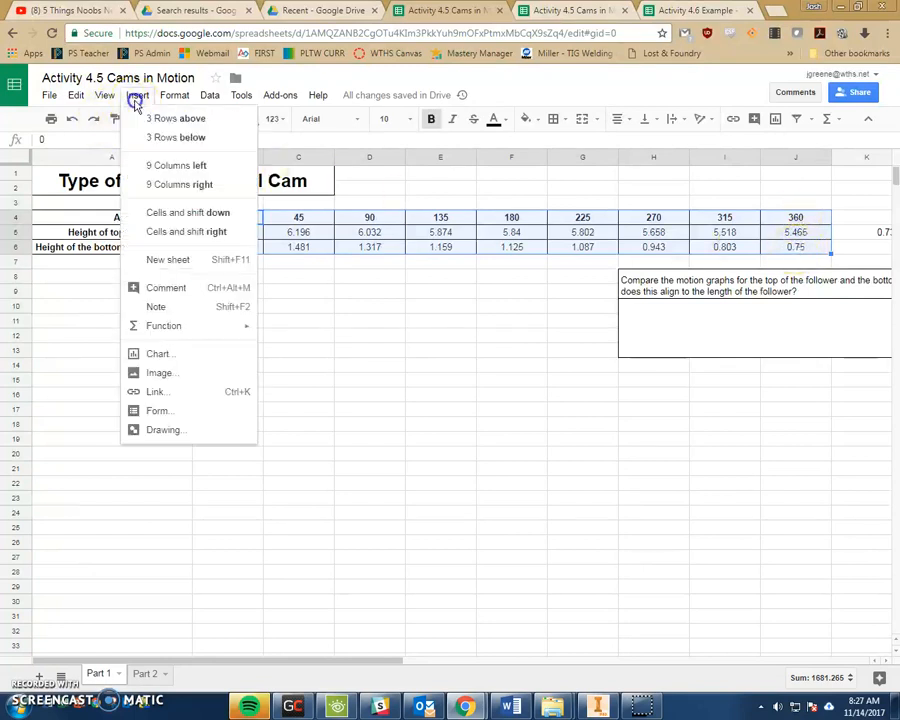
click(170, 356)
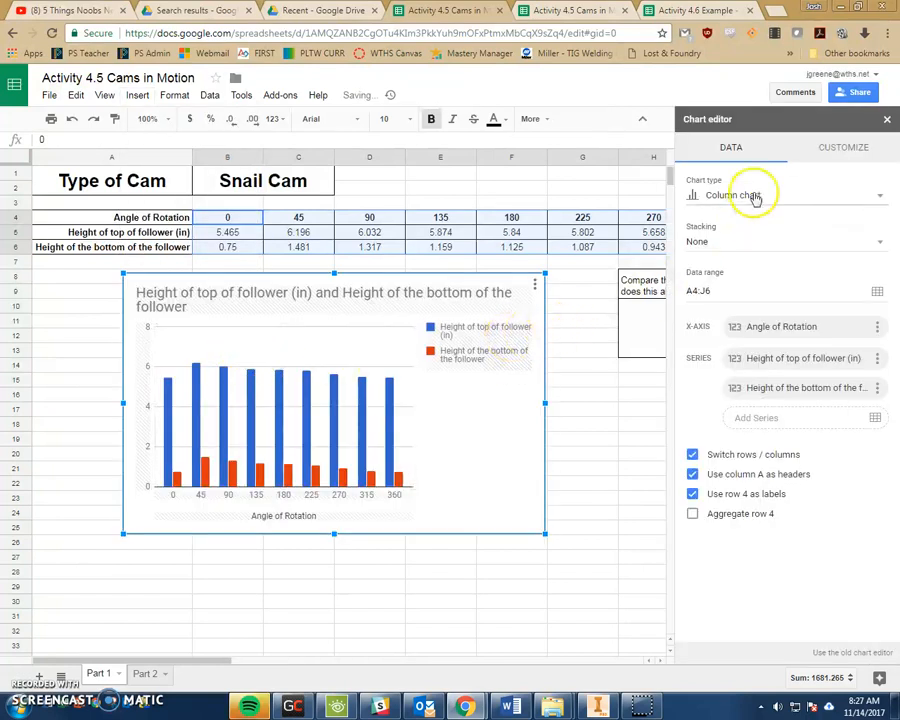
- Change the follower height chart to a line chart and bring up its Customize options
click(738, 195)
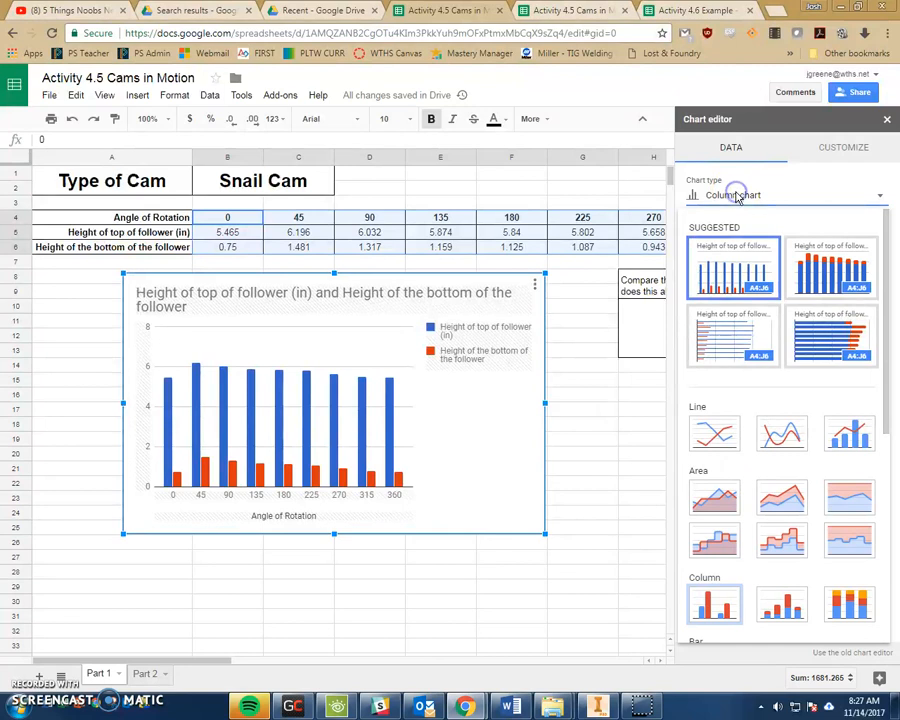
click(714, 433)
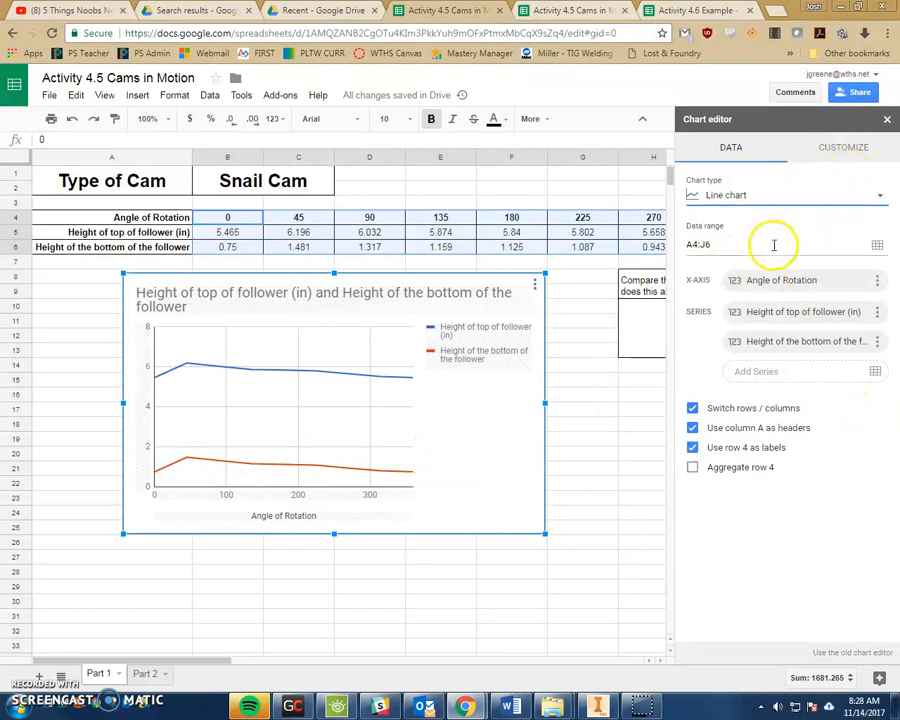
click(838, 150)
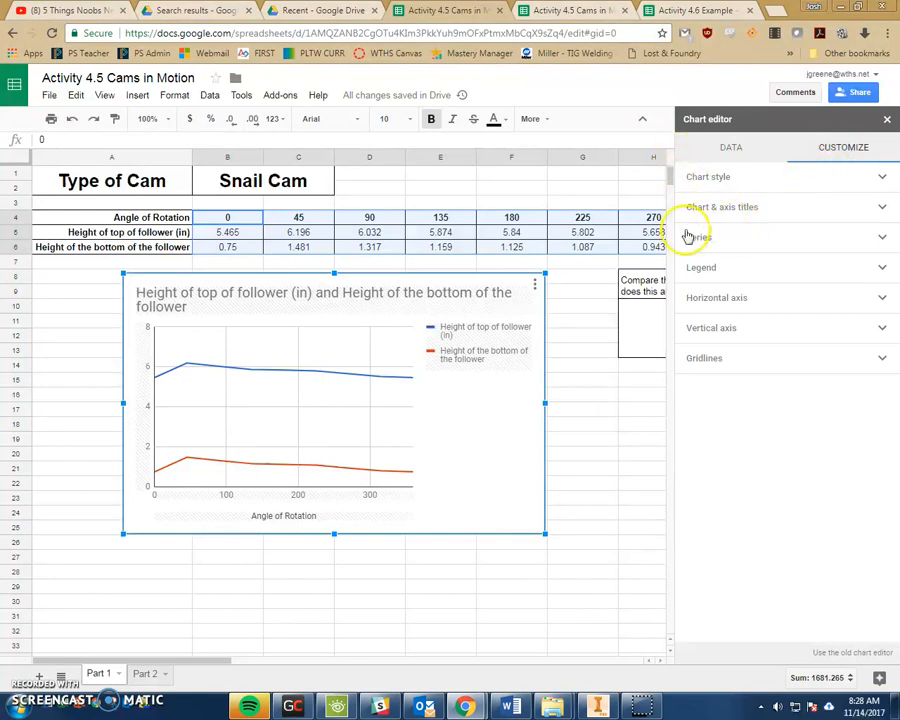
- Replace 'and' with 'VS' in the chart title
click(710, 178)
click(709, 179)
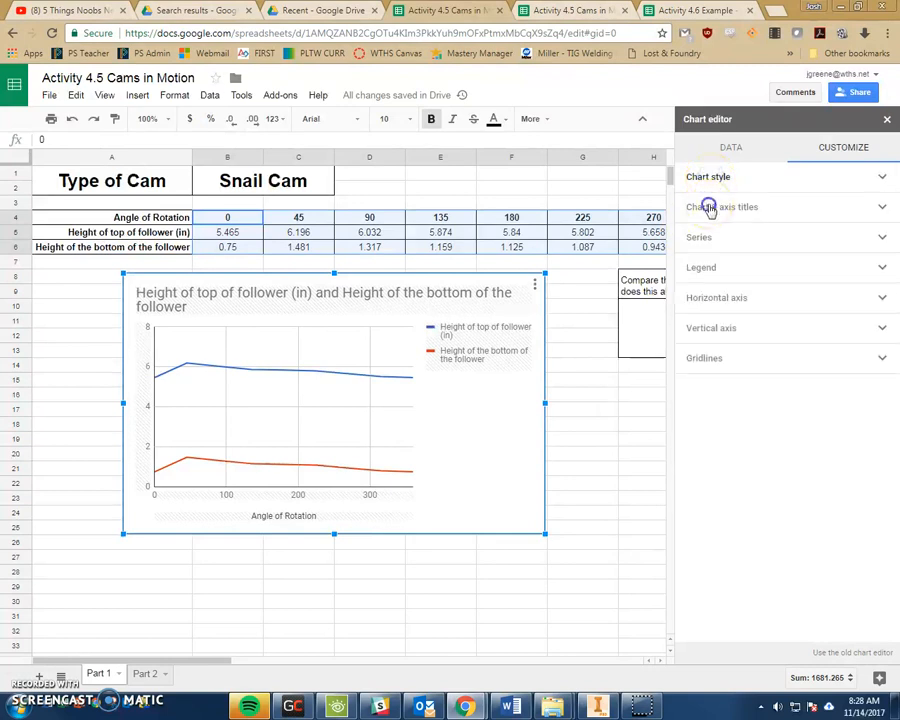
click(709, 209)
click(818, 273)
double_click(808, 273)
key(BackSpace)
text(VS Height of the bott)
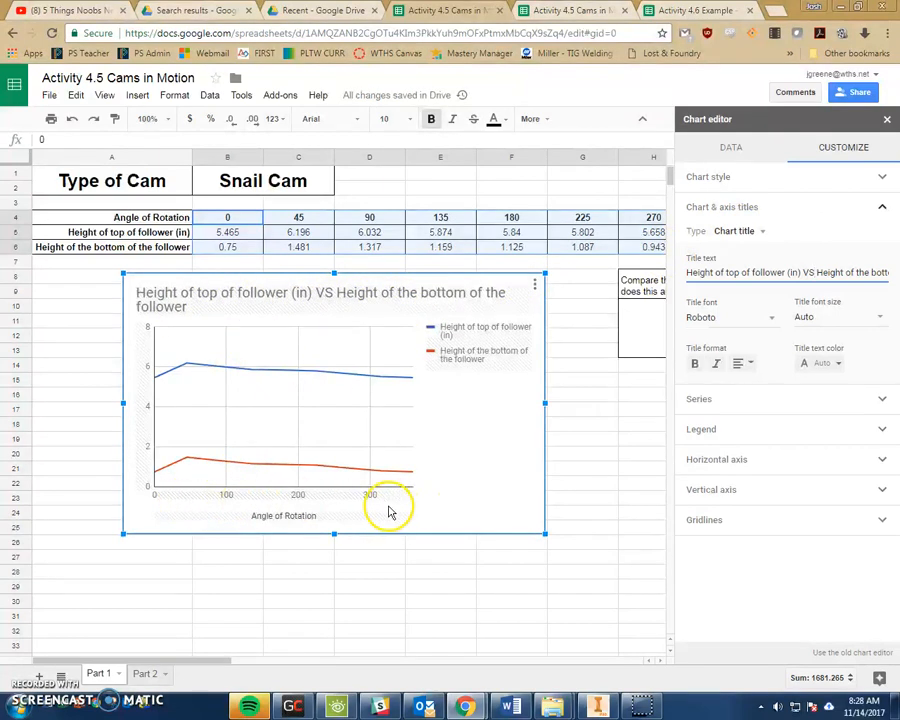
- Title the vertical axis 'Displacement (in)'
click(740, 231)
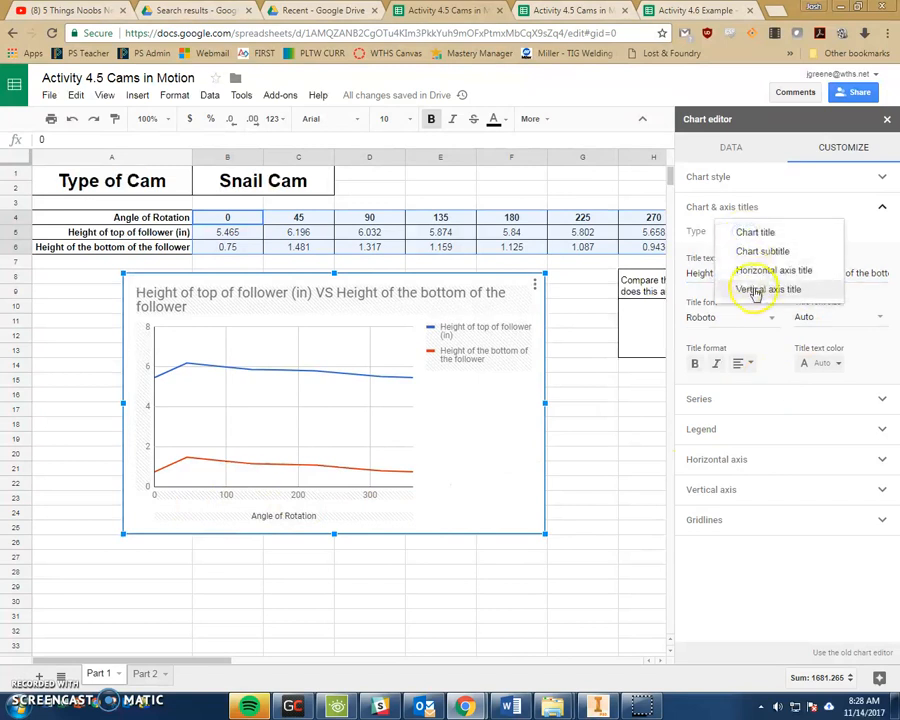
click(757, 271)
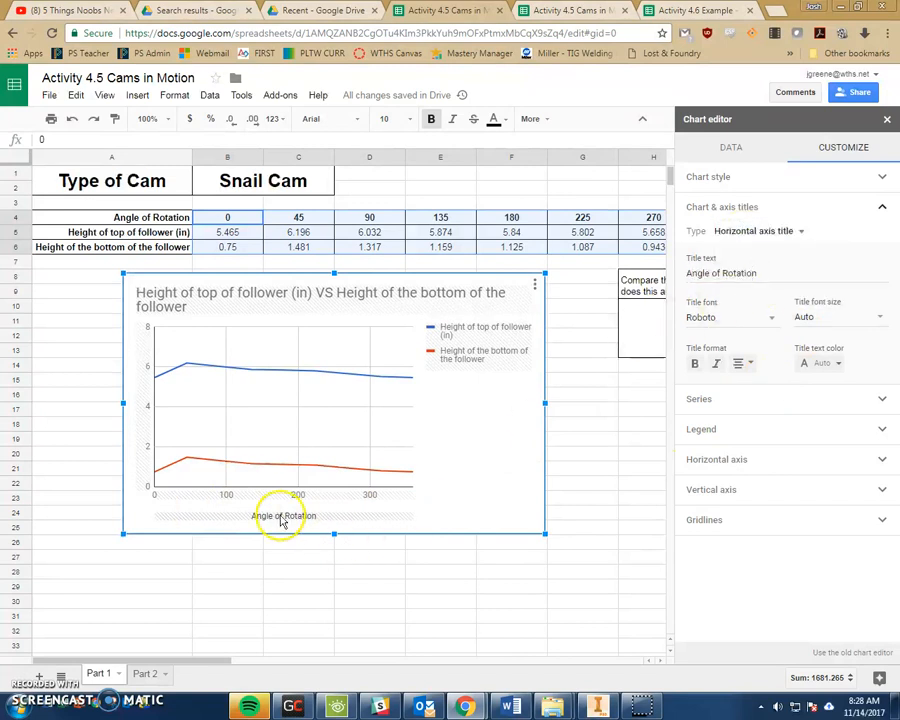
click(753, 231)
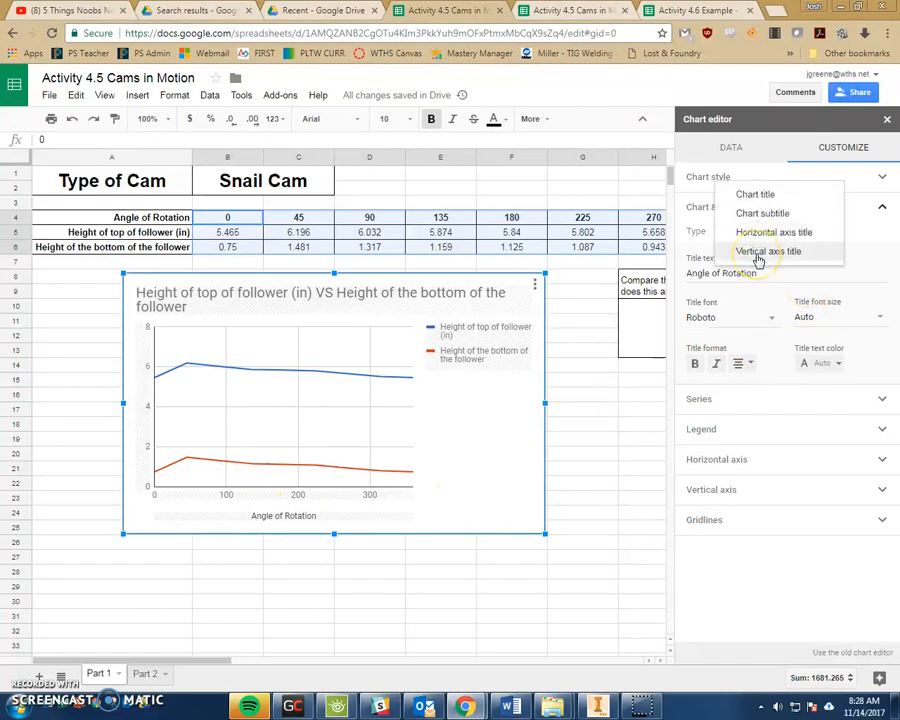
click(757, 254)
click(735, 270)
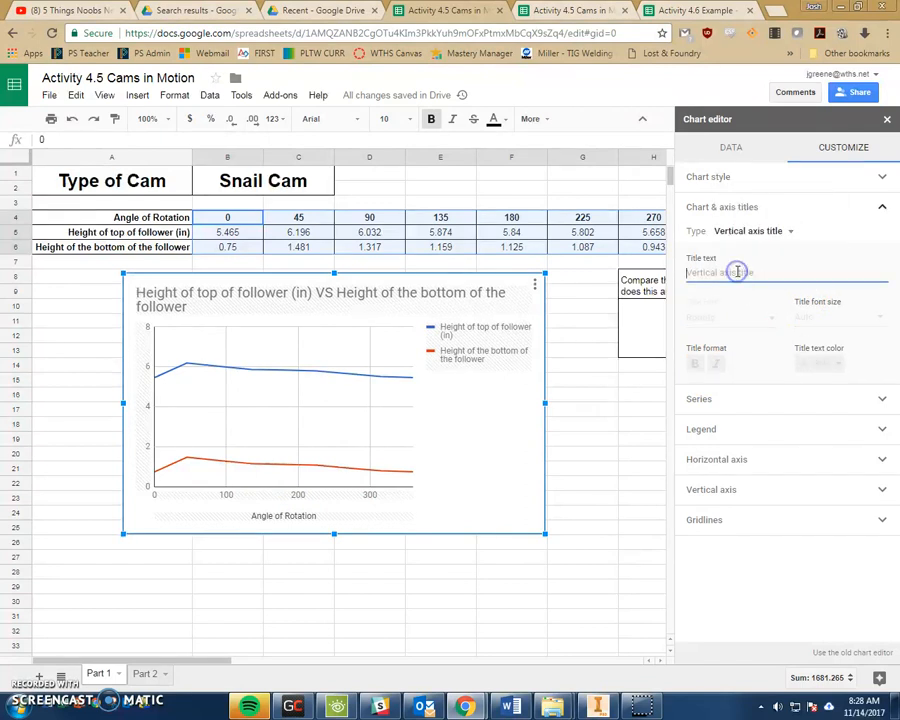
text(Di)
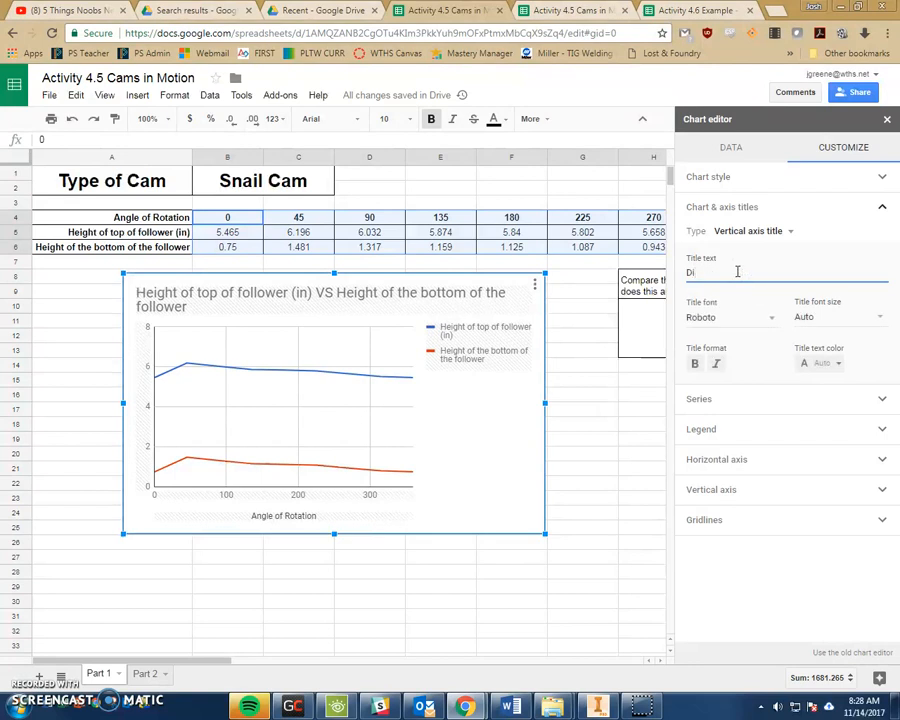
text(splacement (in)
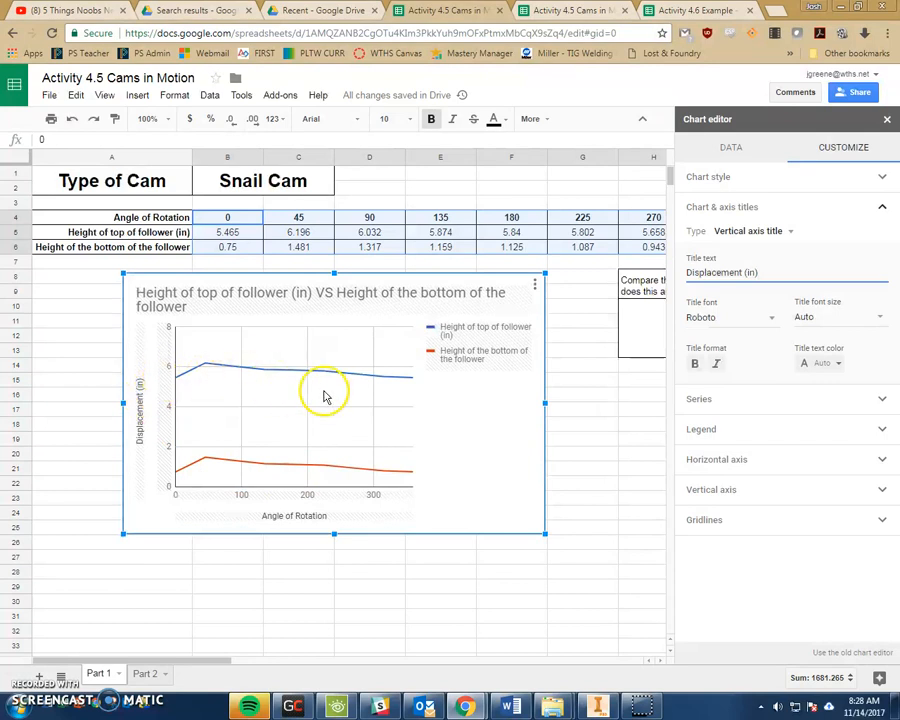
click(801, 271)
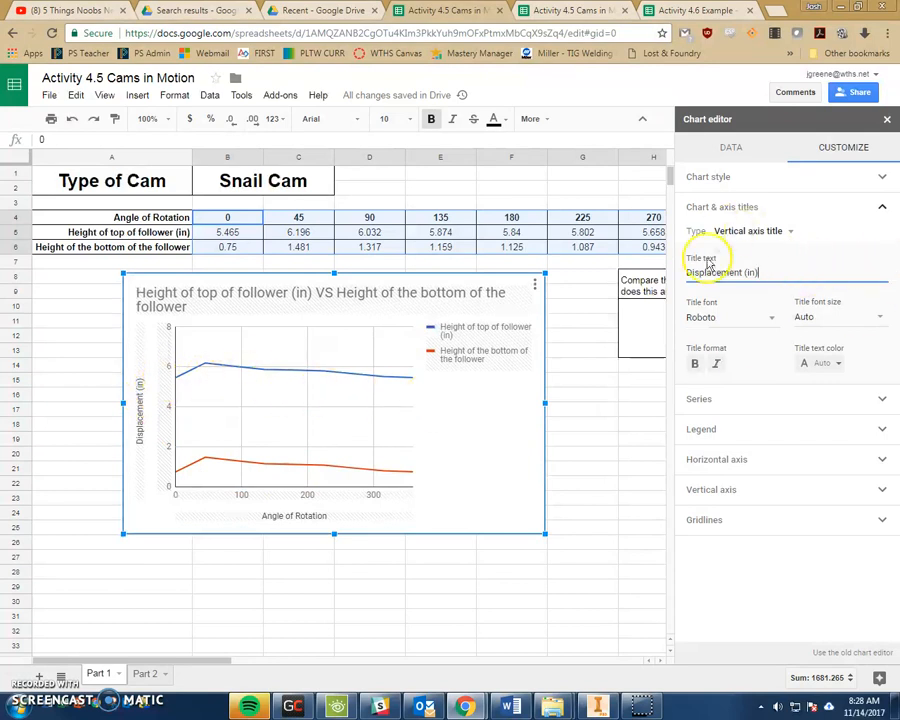
click(714, 208)
- Set the data point size to 4px for all series
click(706, 240)
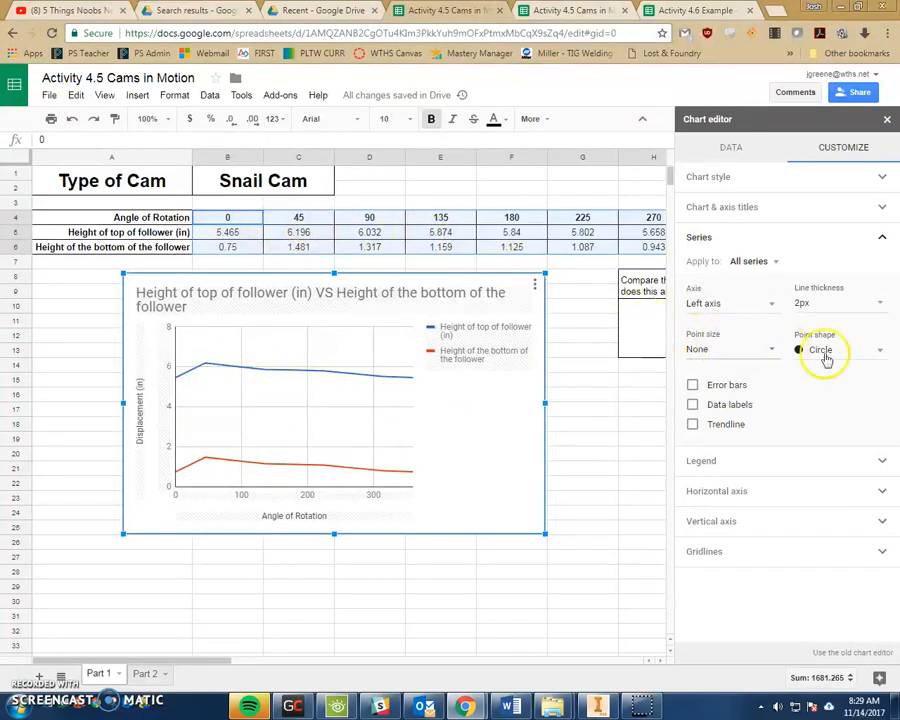
click(690, 349)
text(4)
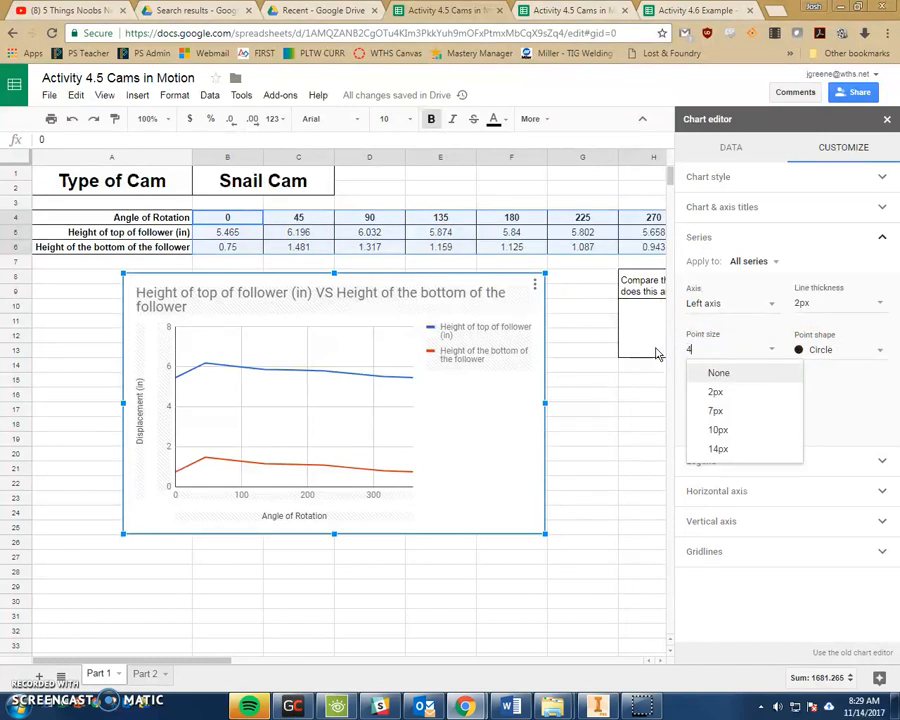
click(692, 352)
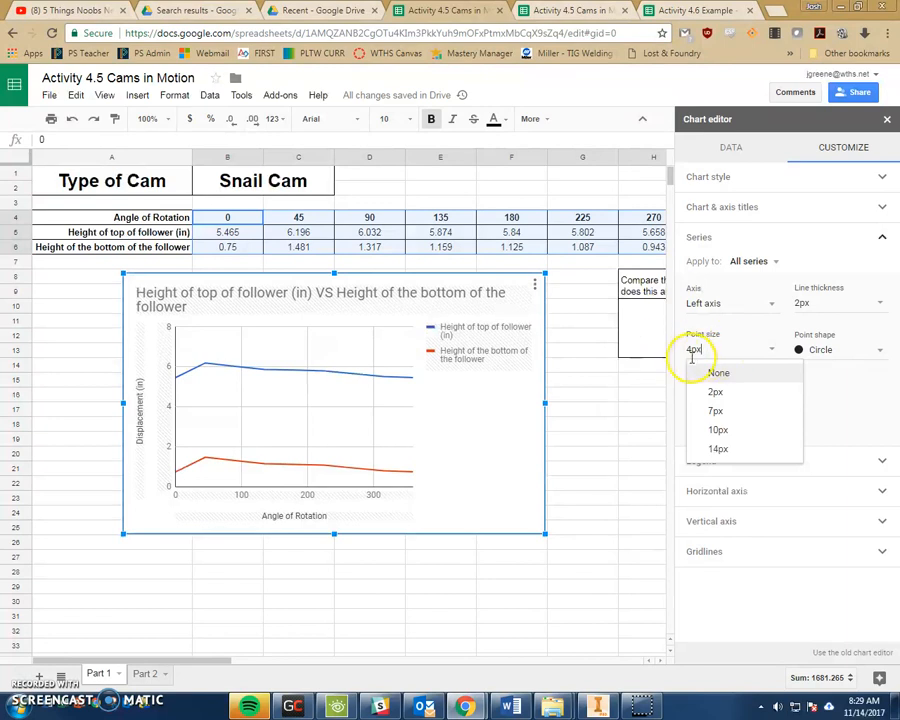
key(Return)
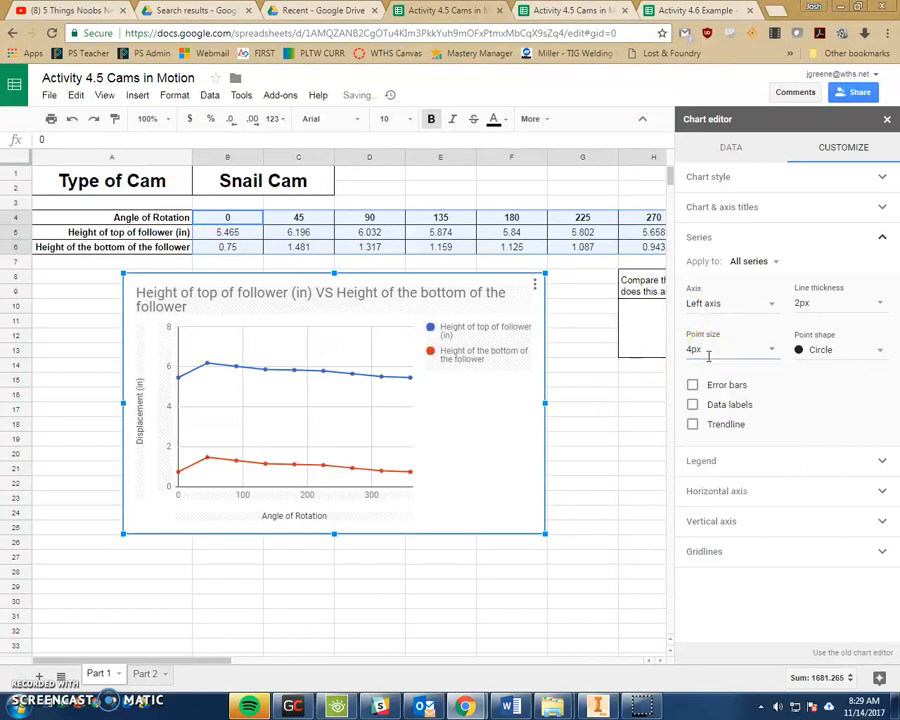
mouse_move(211, 466)
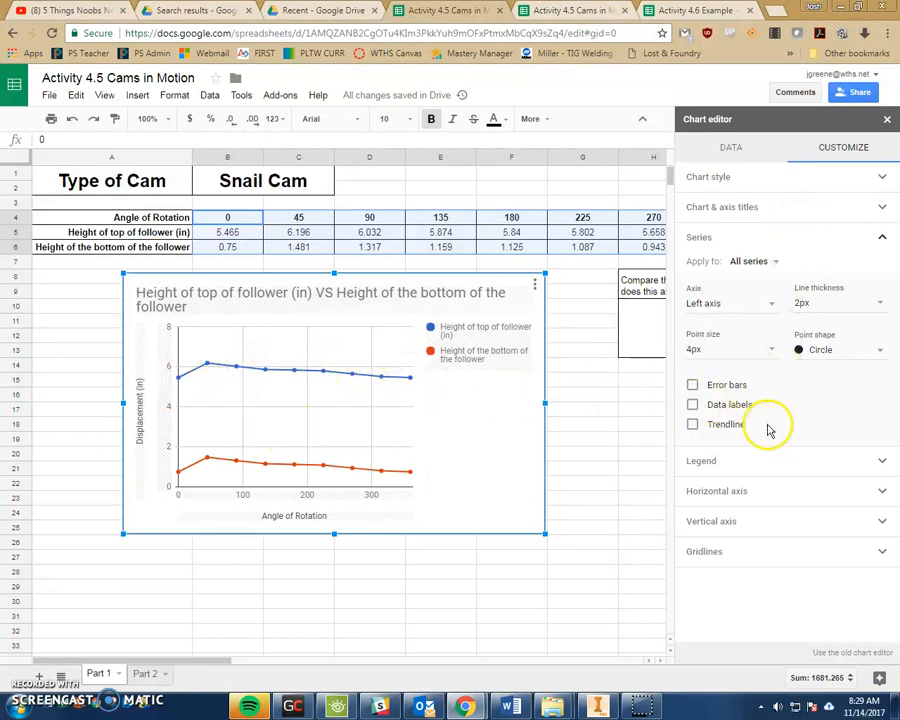
- Set the horizontal axis minimum to 0 and maximum to 360
click(703, 240)
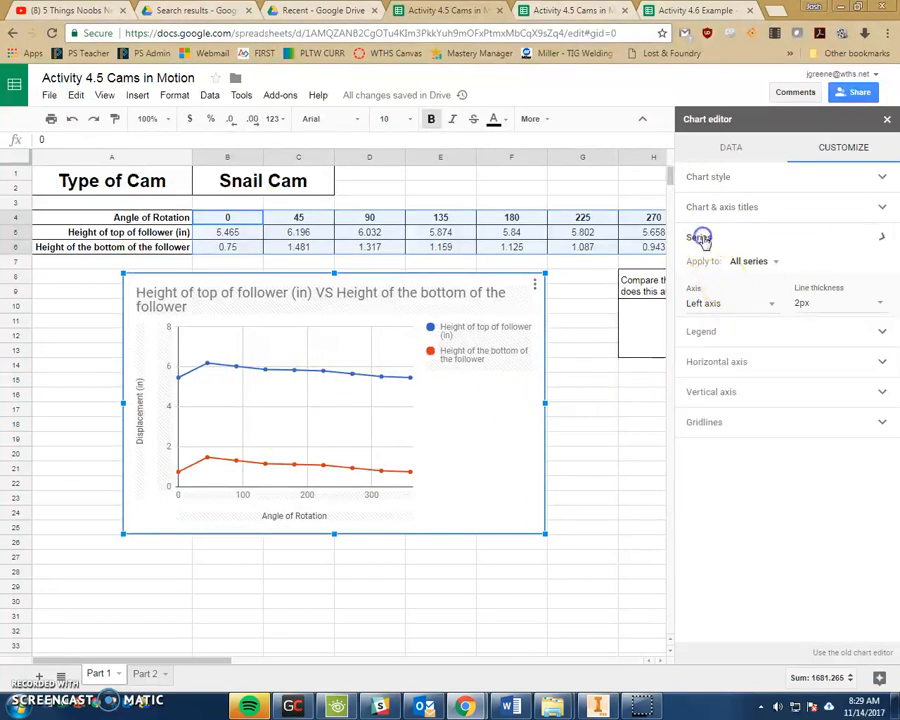
click(705, 276)
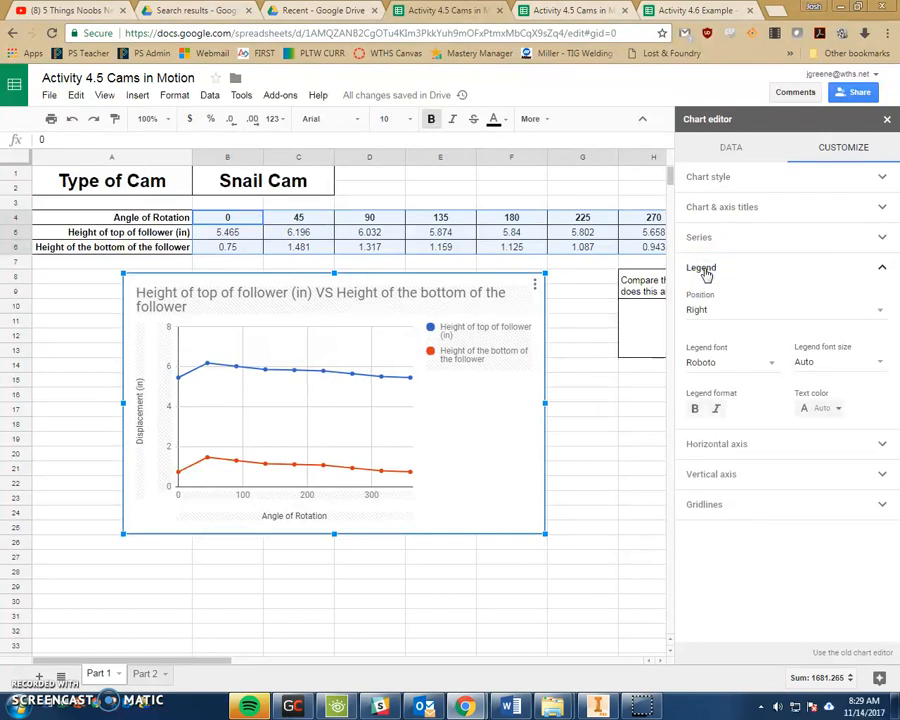
click(704, 268)
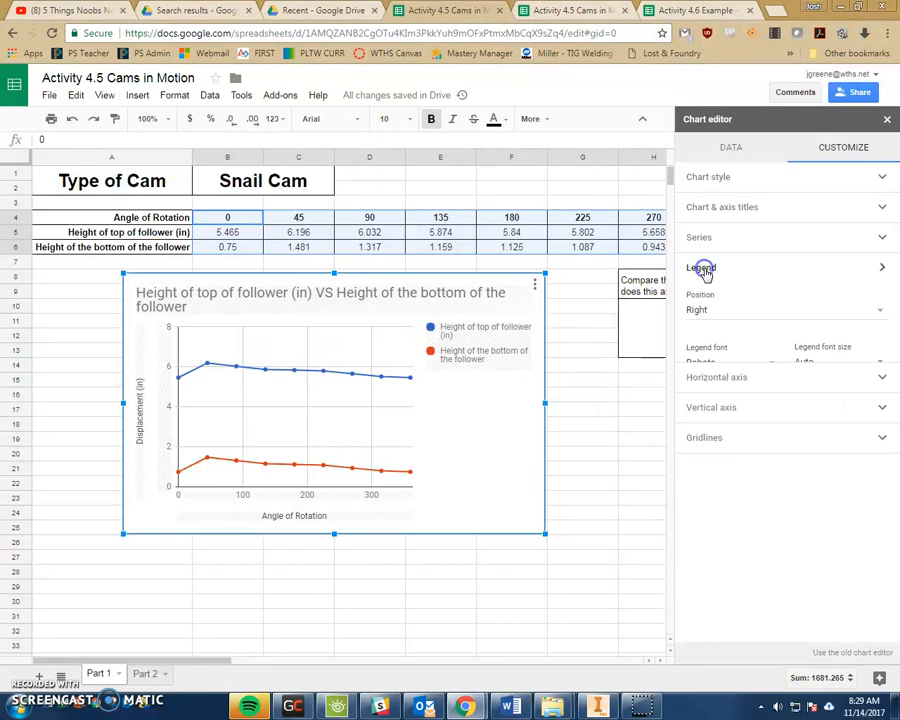
click(710, 302)
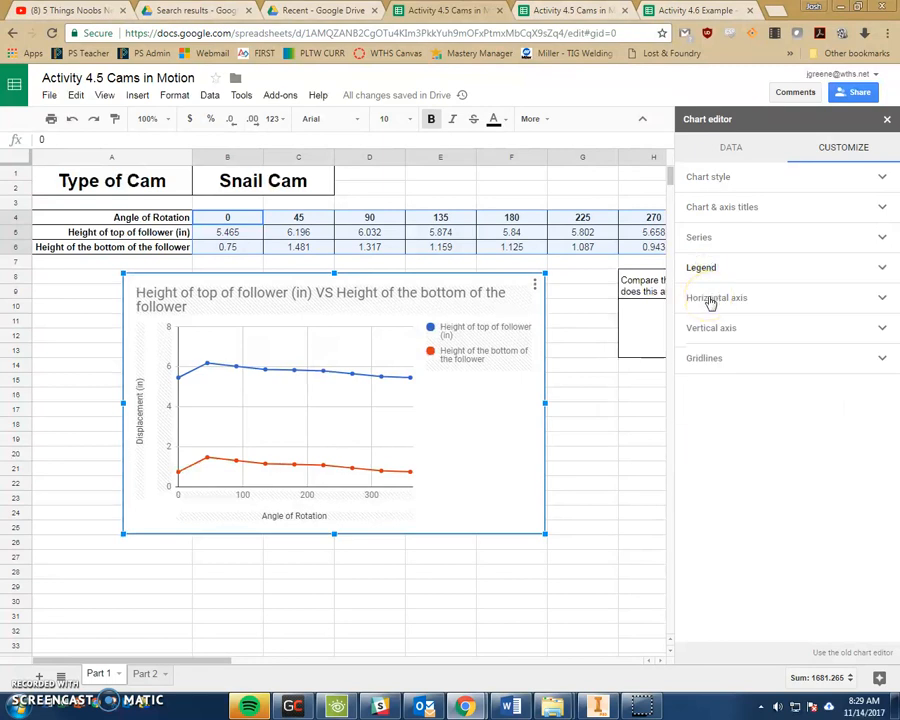
scroll(710, 302, down, 1)
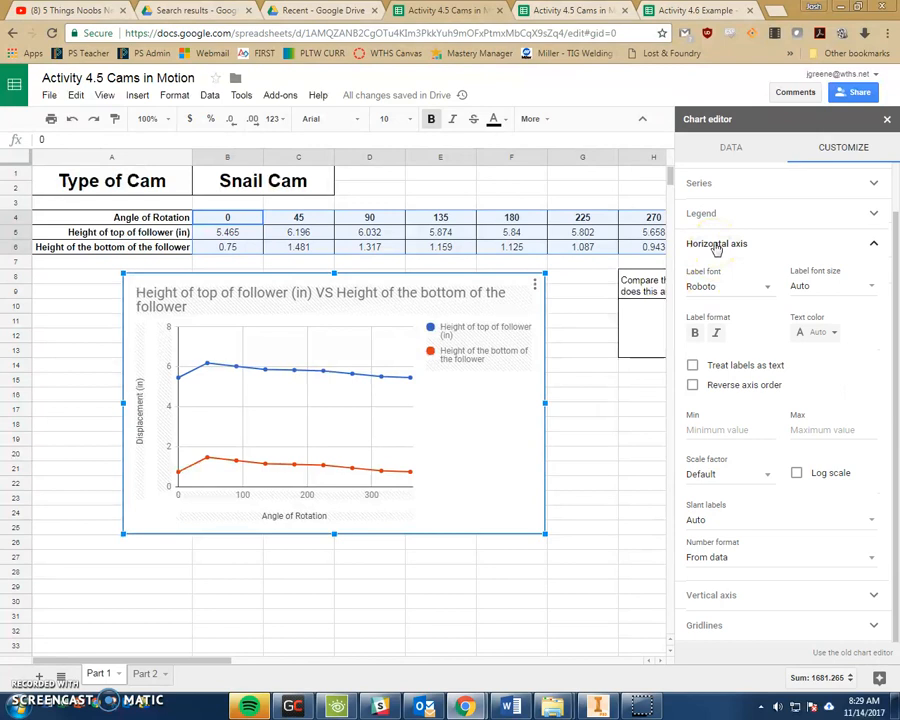
click(830, 430)
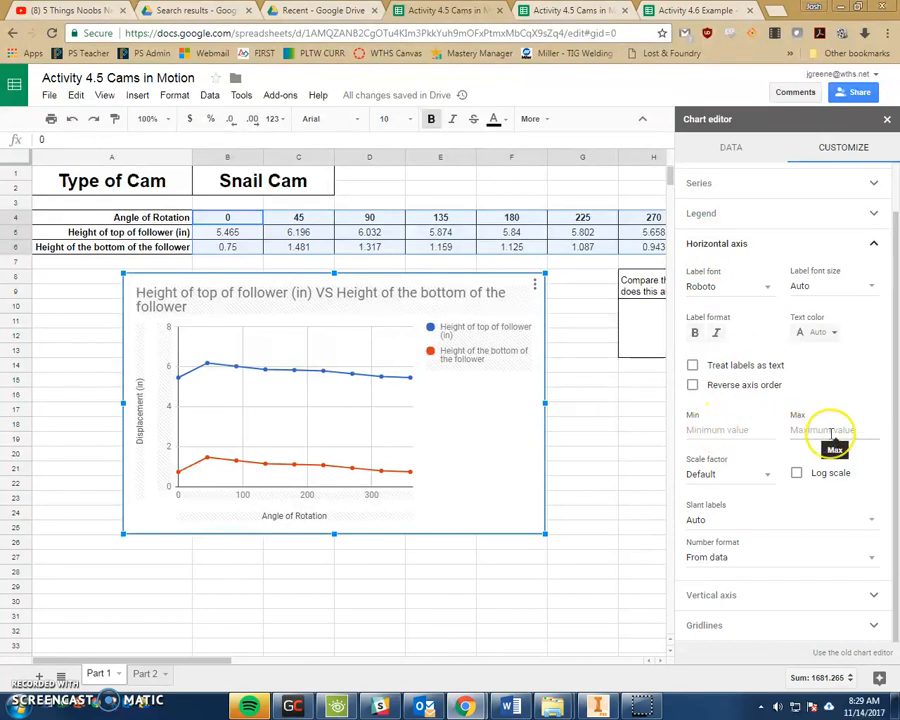
click(706, 428)
text(0)
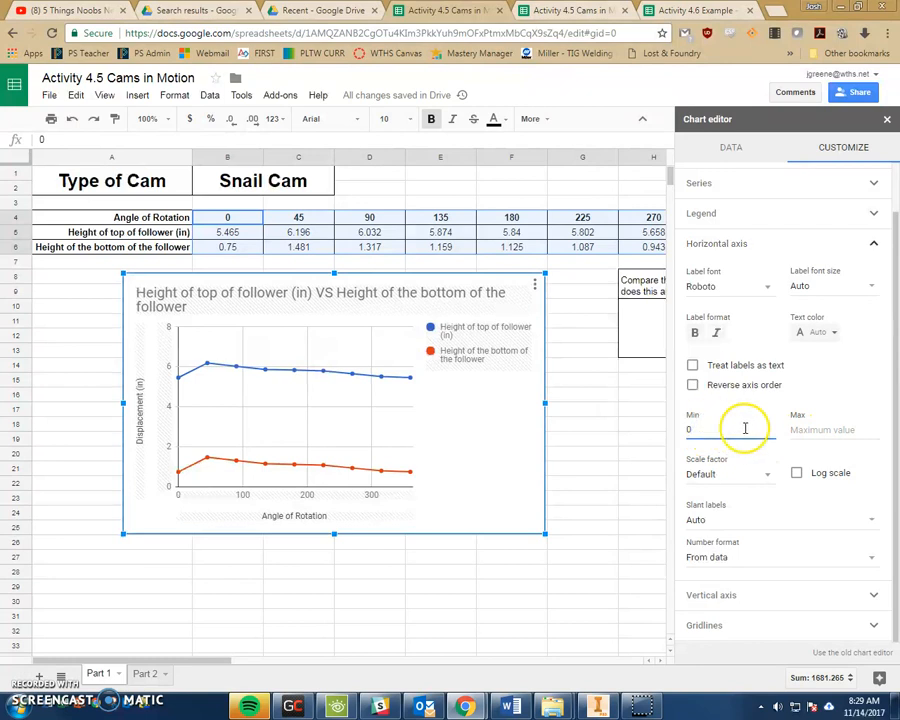
click(805, 430)
text(360)
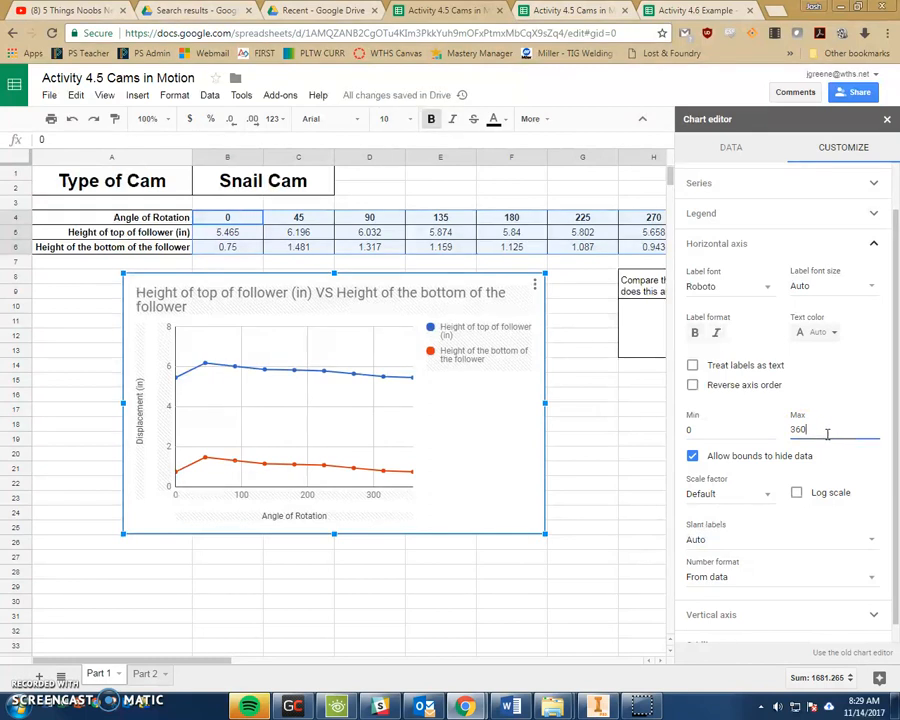
click(714, 247)
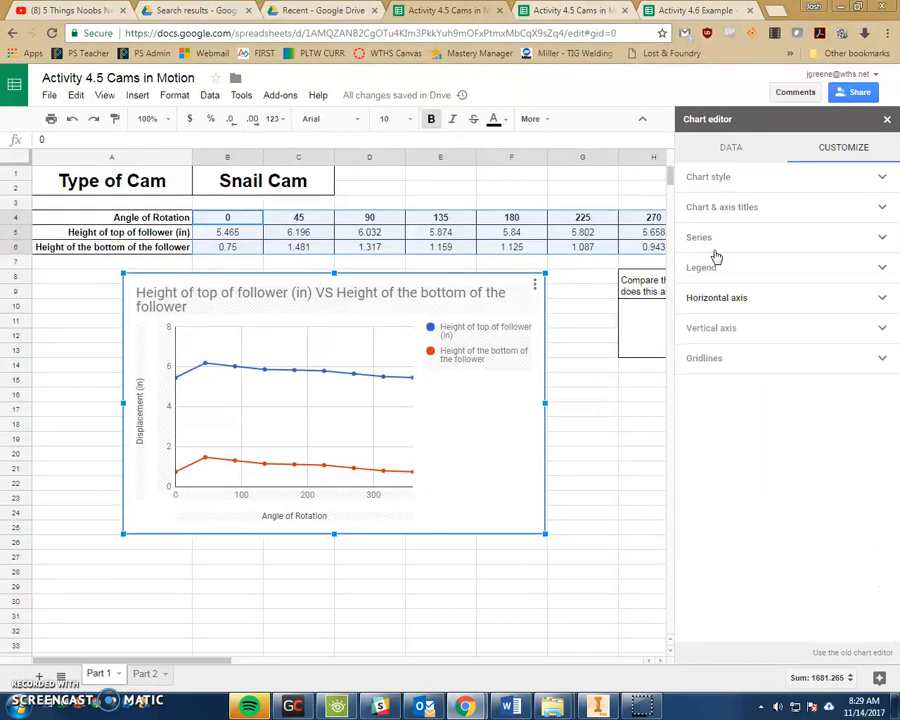
- Set the vertical axis minimum to 0 and maximum to 7
click(713, 328)
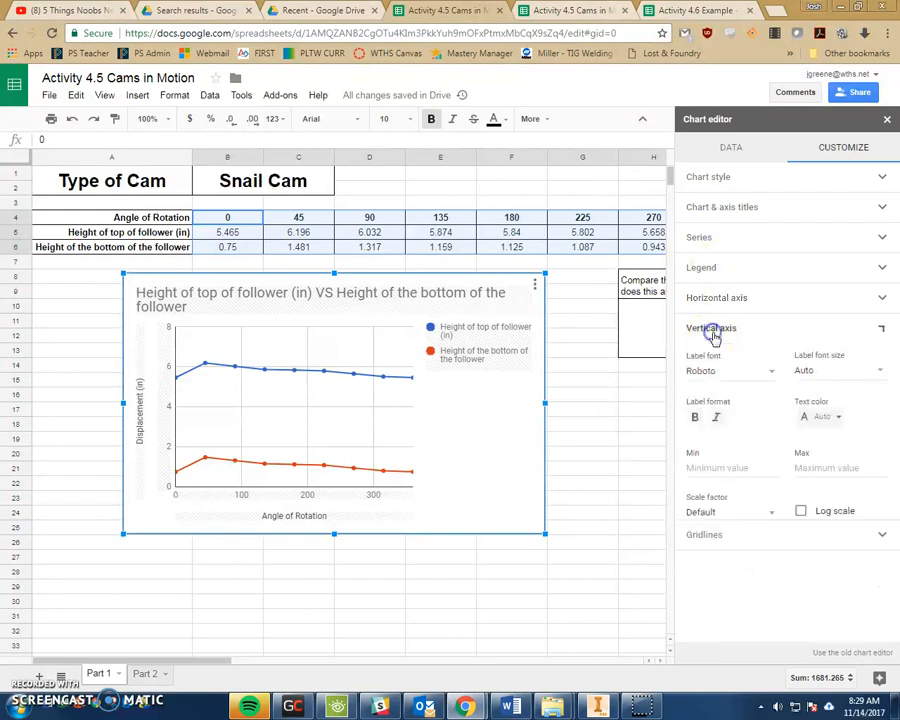
click(707, 467)
text(0)
click(812, 467)
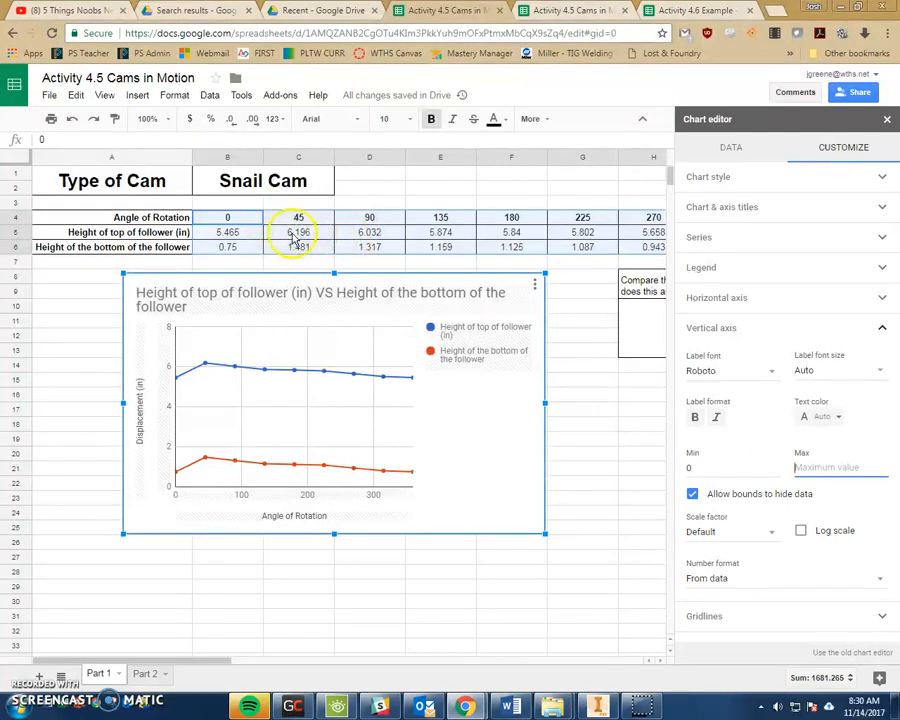
click(823, 462)
text(7)
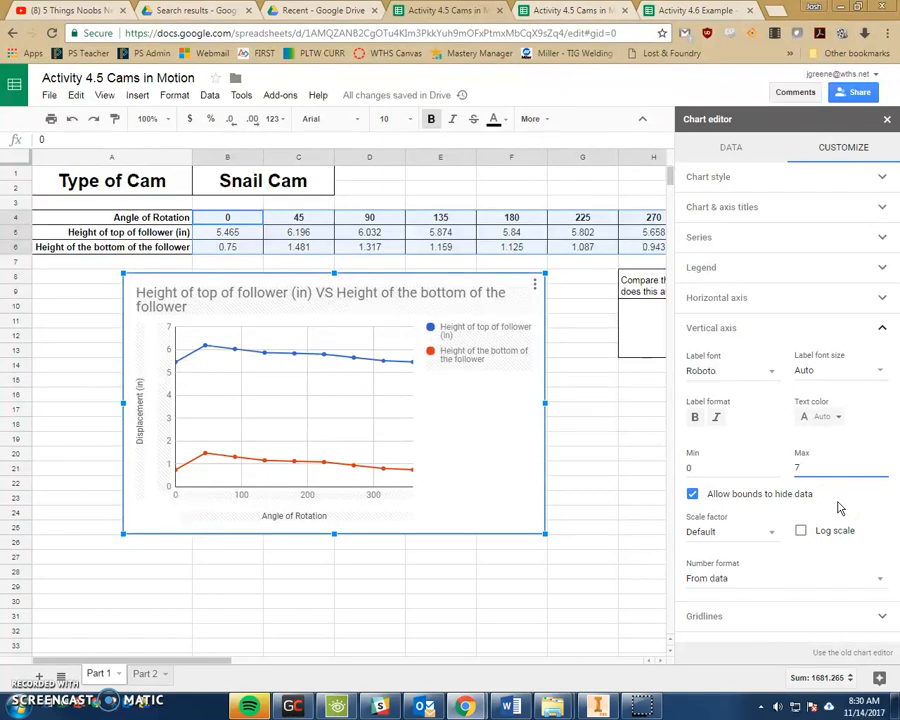
click(725, 333)
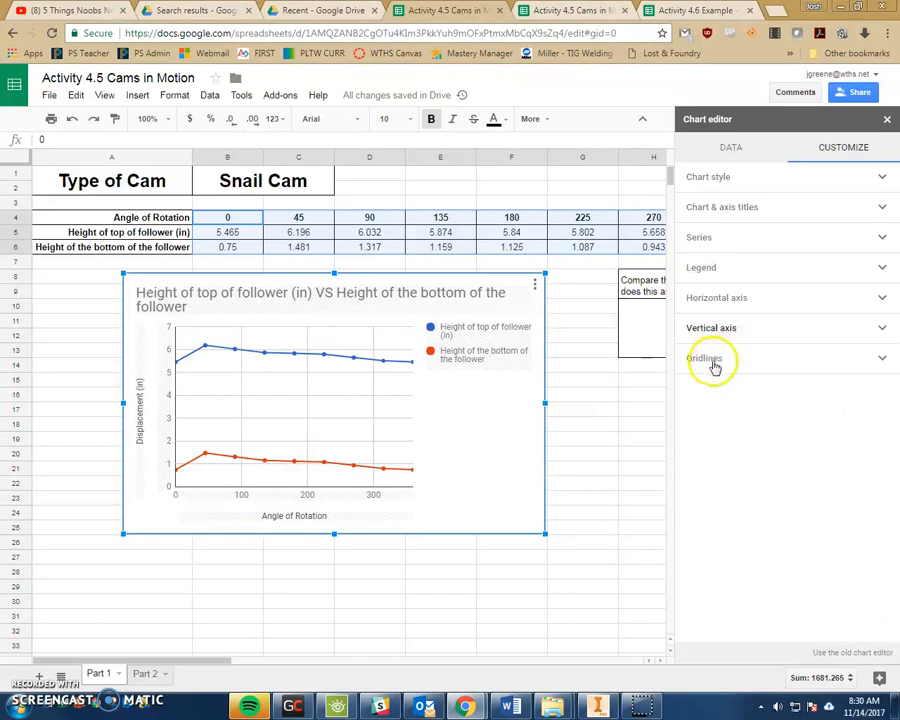
- Give the horizontal axis 9 major gridlines, one every 45 degrees
click(712, 362)
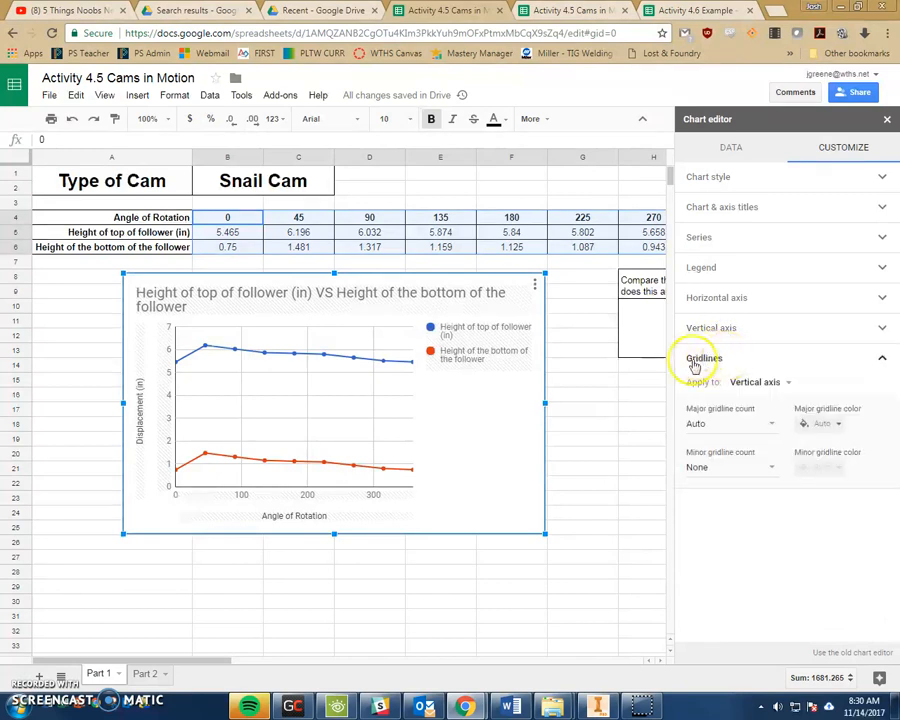
click(745, 385)
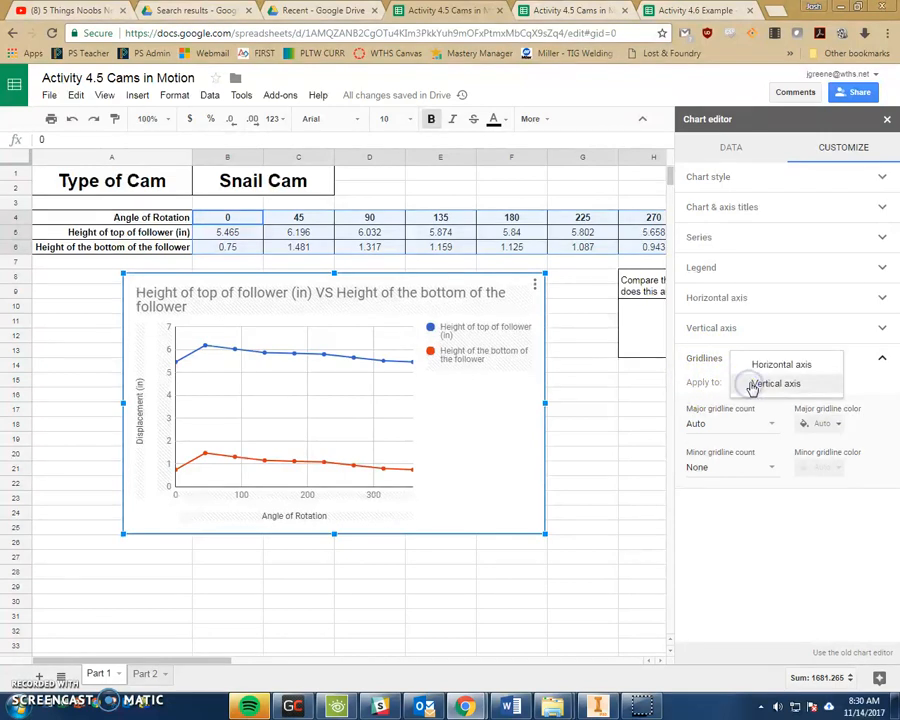
click(765, 365)
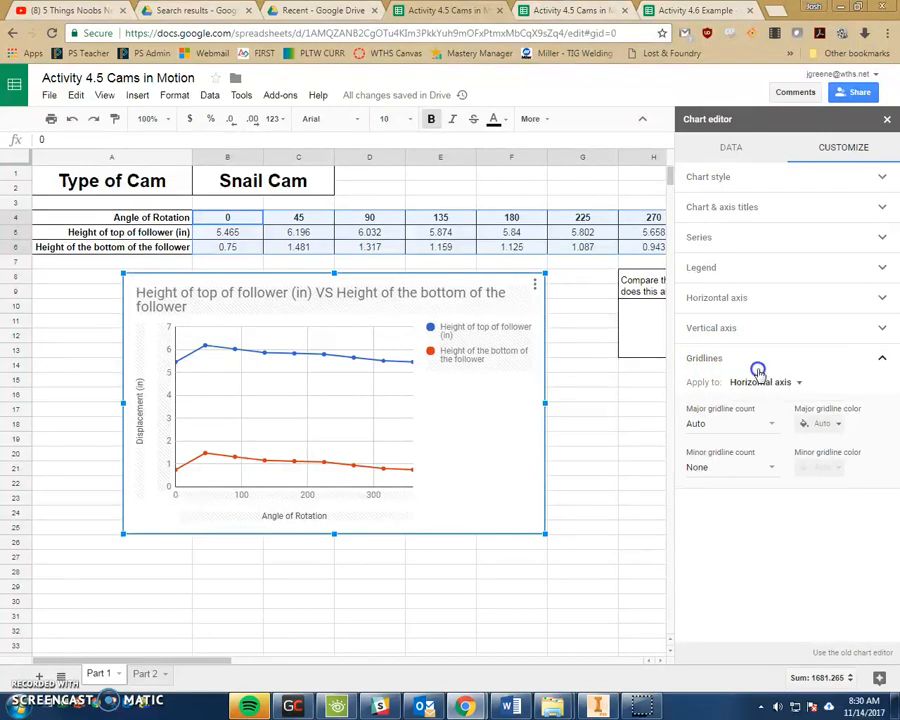
click(722, 425)
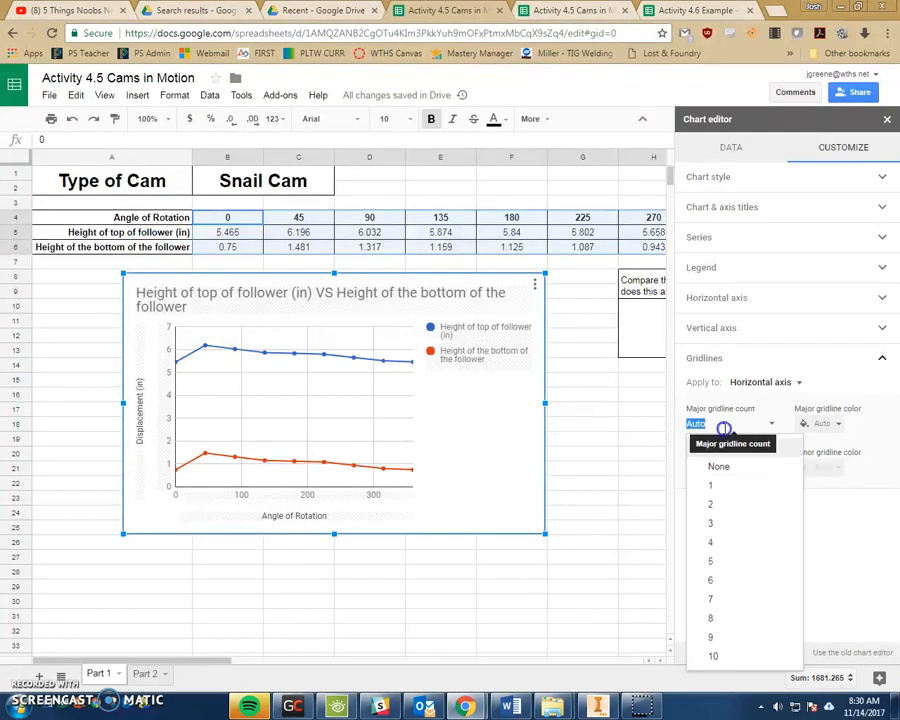
key(Return)
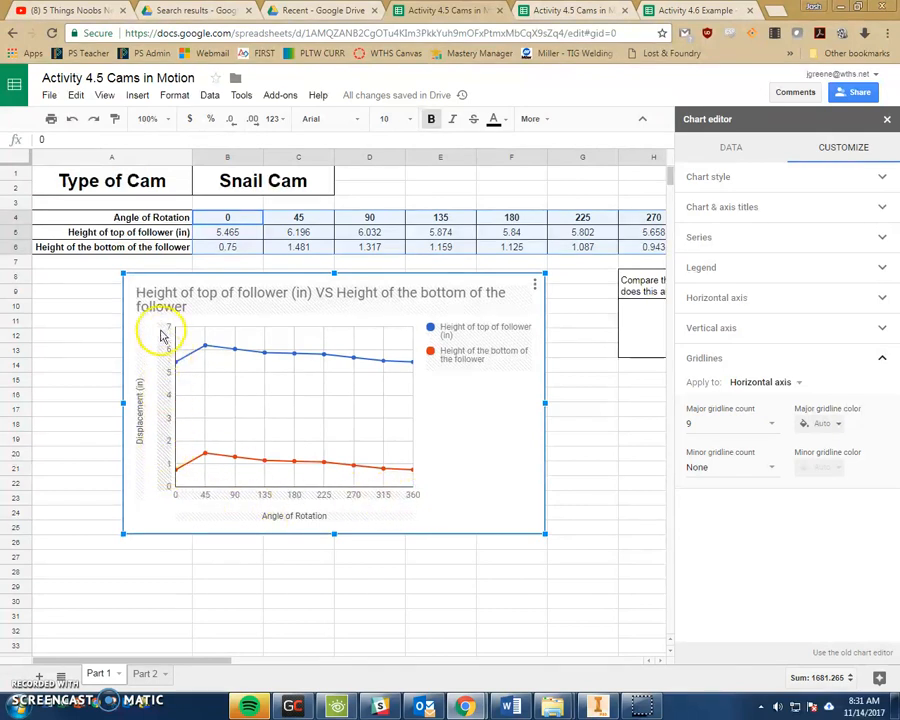
- Set the vertical axis minor gridline count to 4
click(758, 383)
click(776, 402)
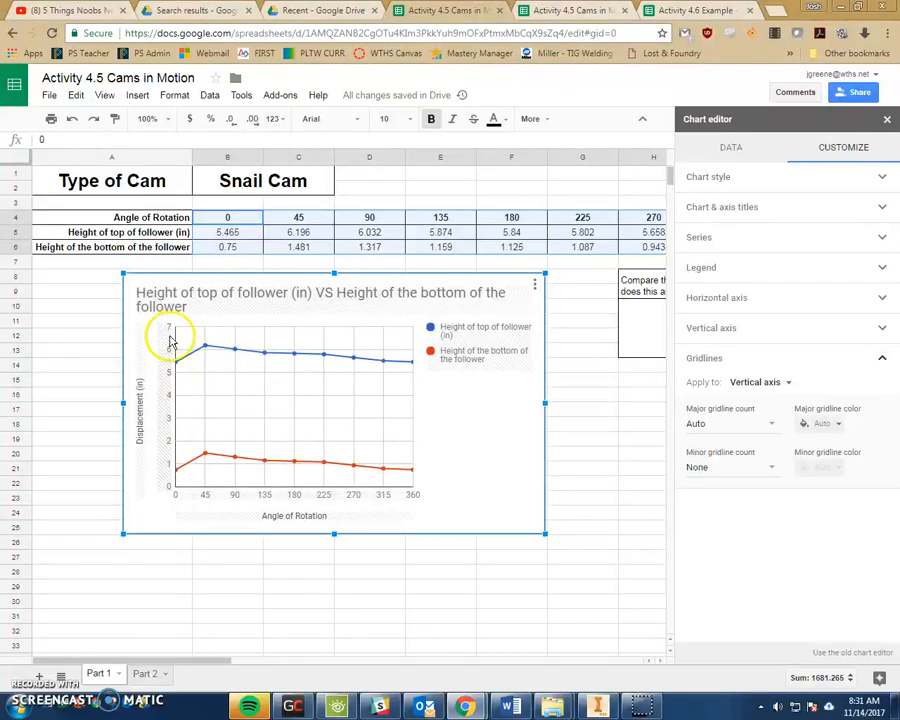
click(716, 468)
click(722, 485)
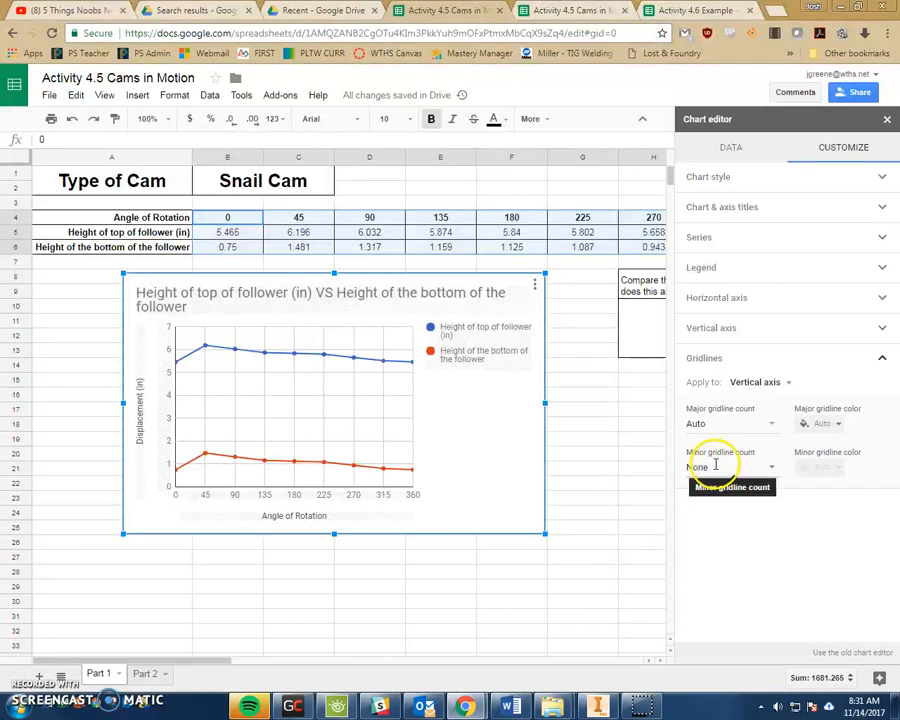
click(718, 465)
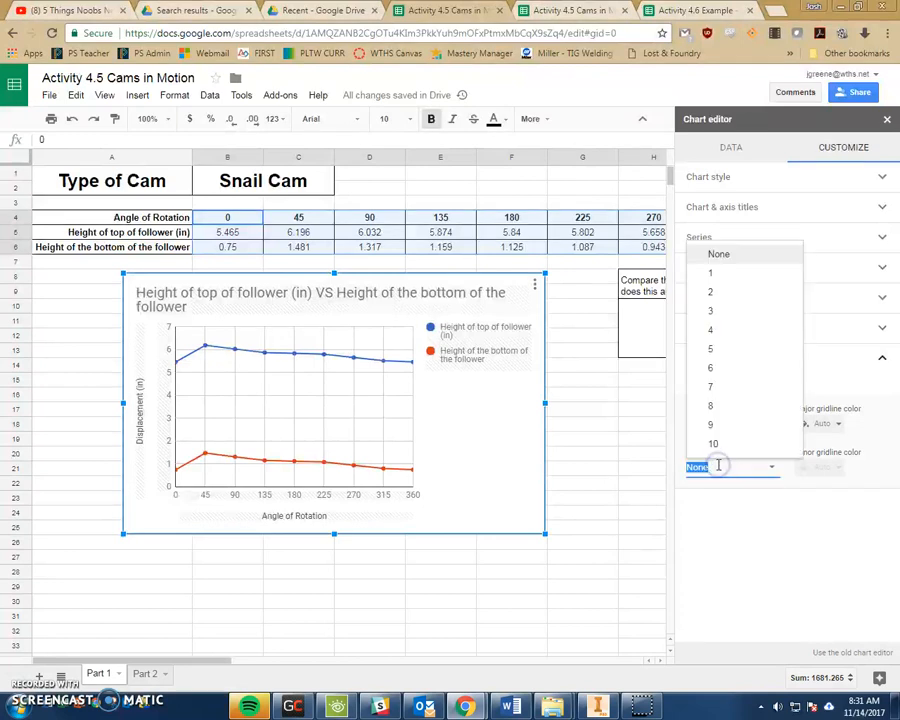
text(4)
key(Return)
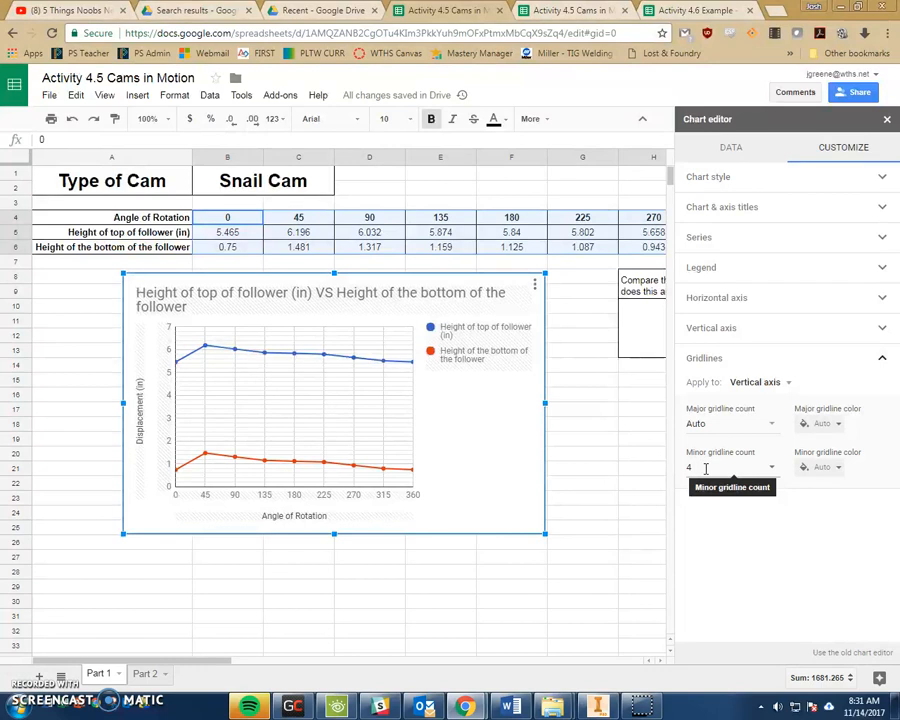
mouse_move(207, 458)
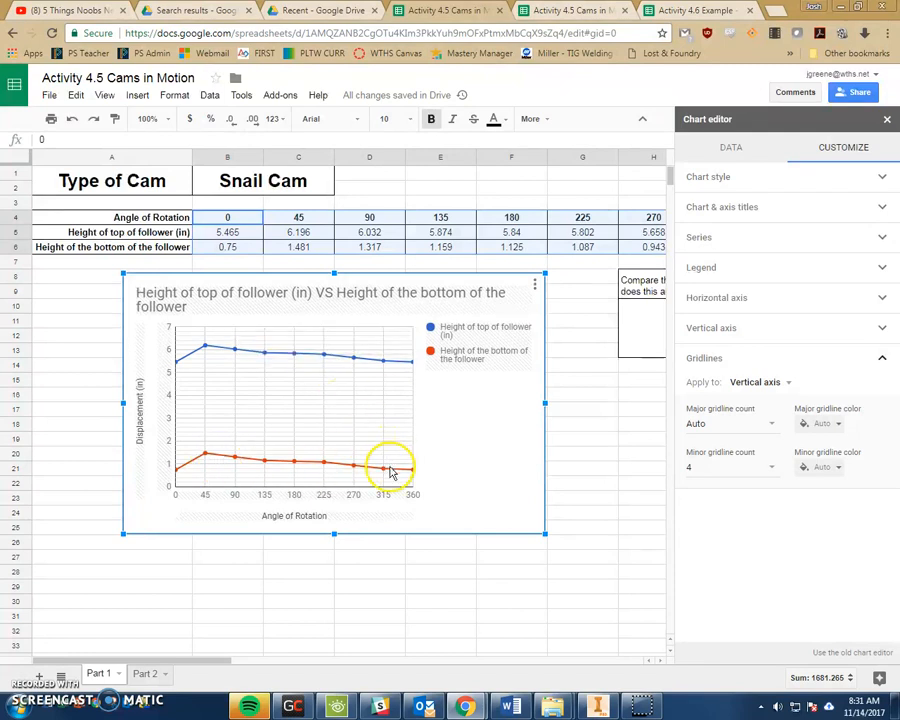
- Nudge the chart left, close the chart editor, and scroll the sheet sideways to review
drag(394, 280, 324, 290)
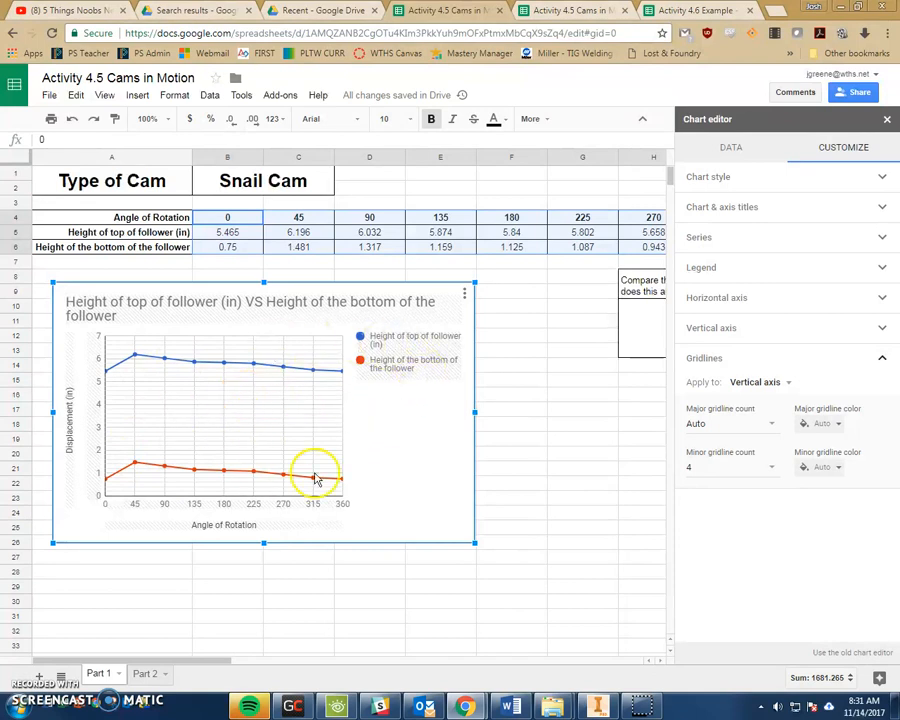
click(579, 399)
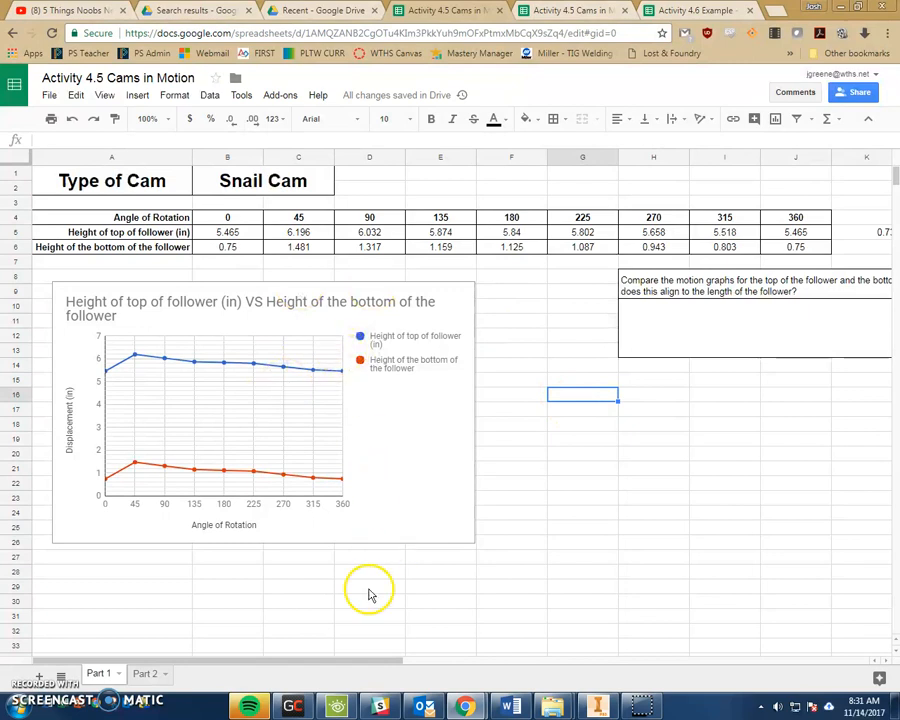
drag(381, 663, 504, 657)
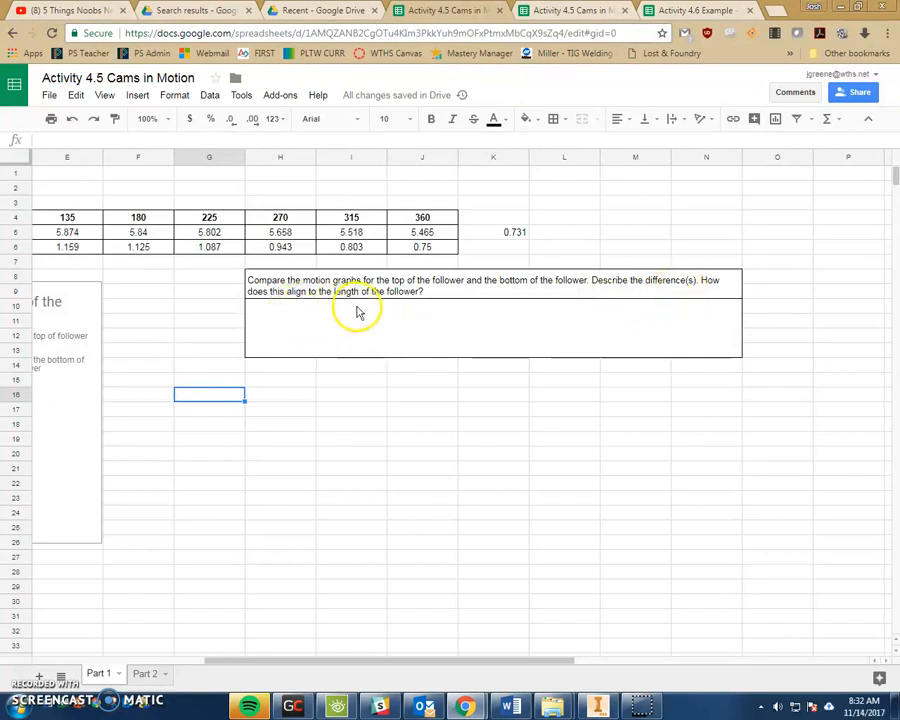
drag(419, 661, 312, 652)
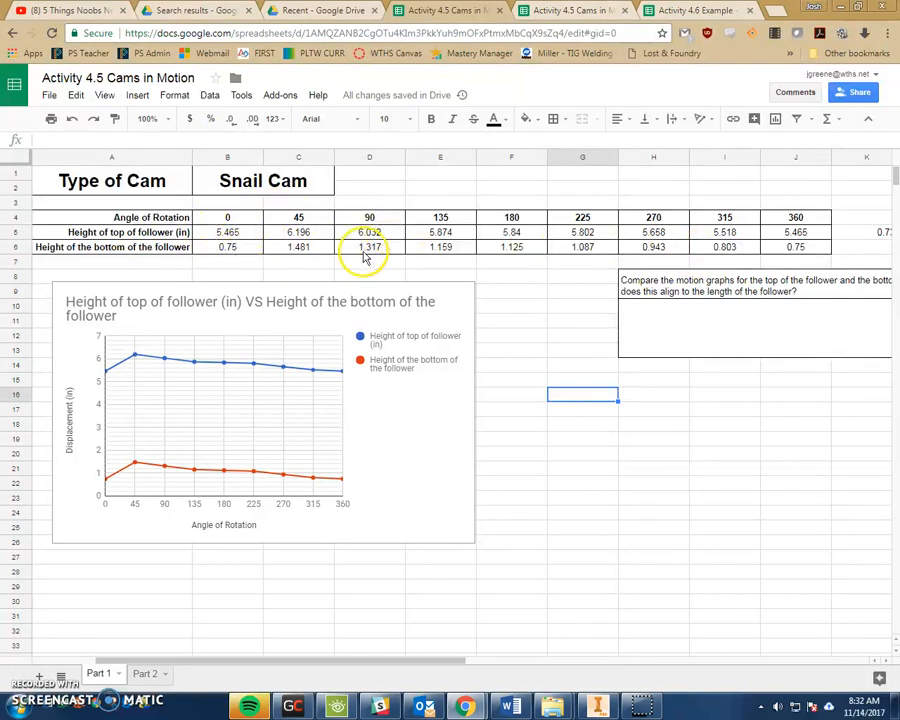
drag(450, 660, 567, 660)
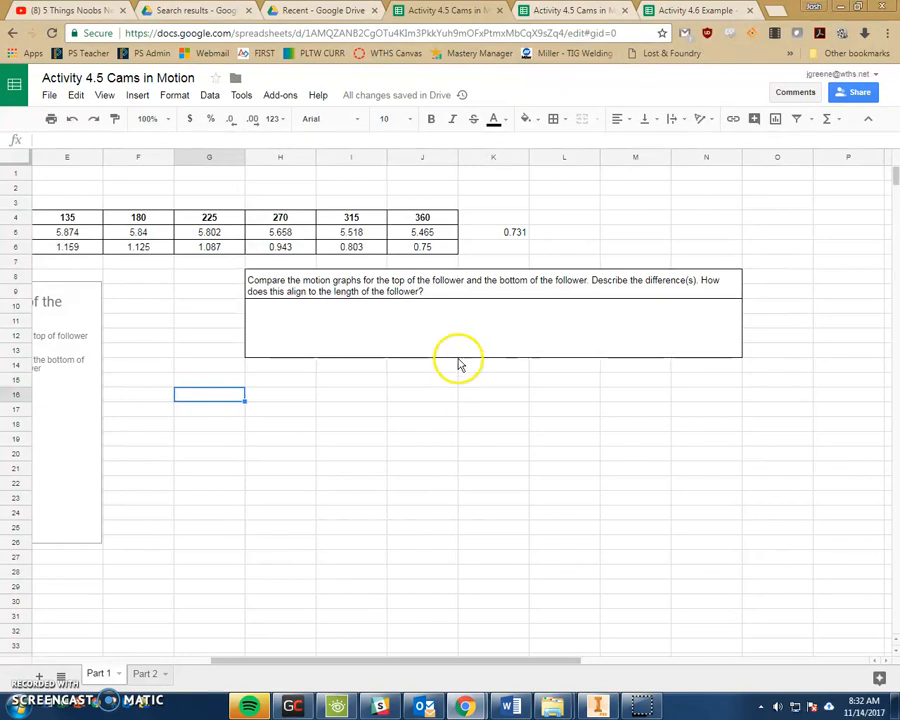
- Check the range formula in cell K5, scroll back to column A, then switch to Inventor
click(488, 236)
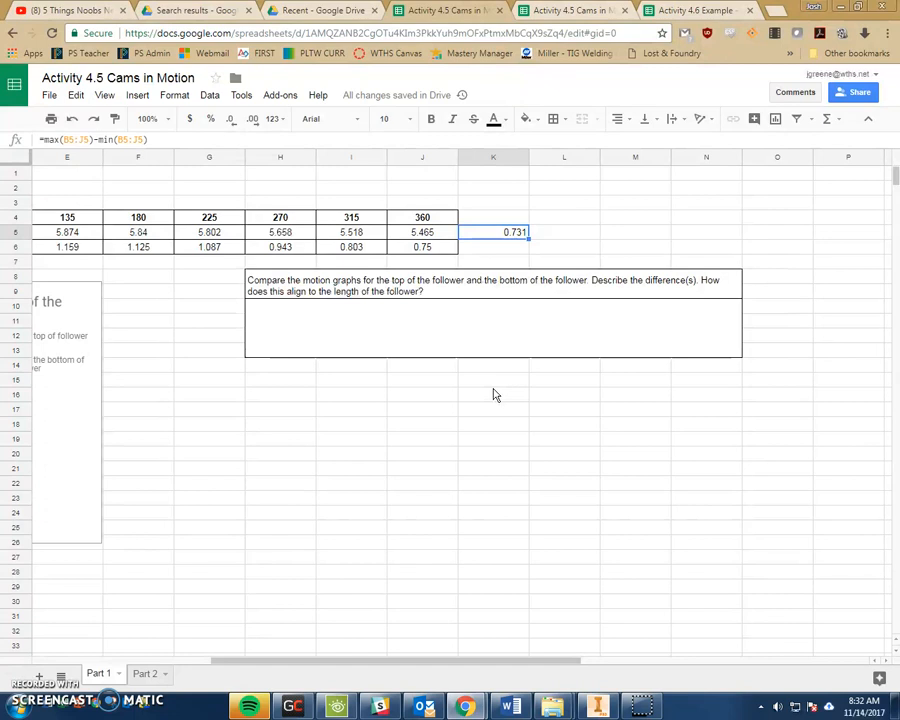
click(510, 453)
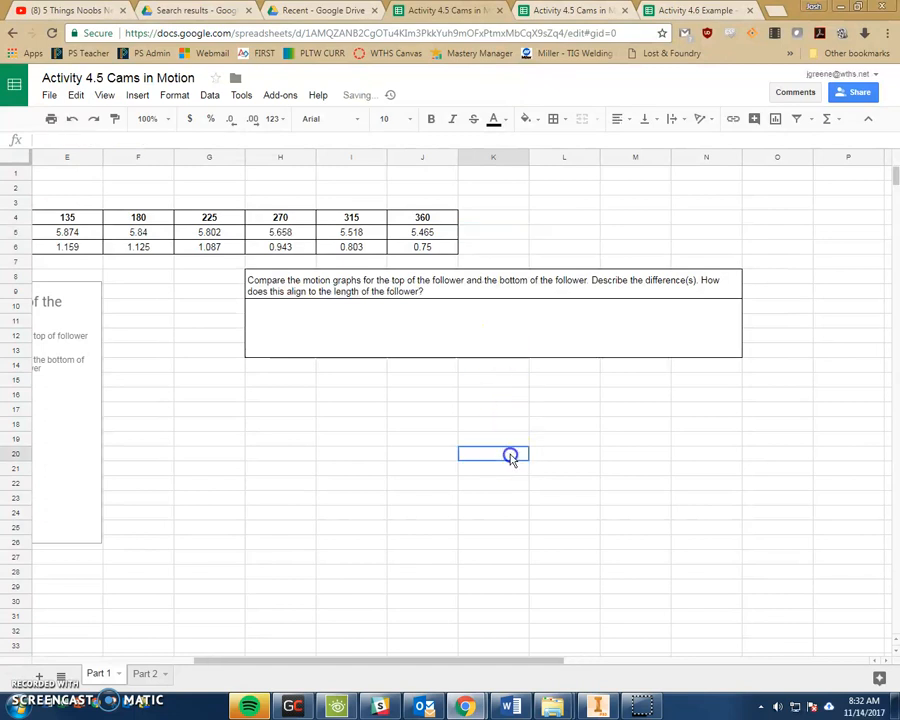
click(512, 237)
click(525, 234)
click(500, 236)
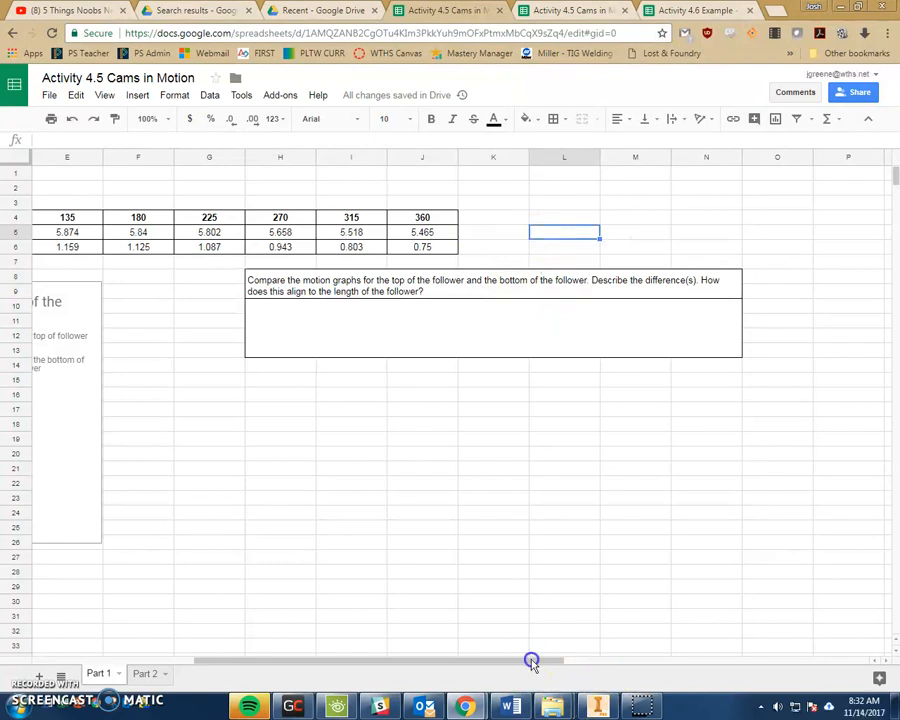
drag(532, 659, 403, 652)
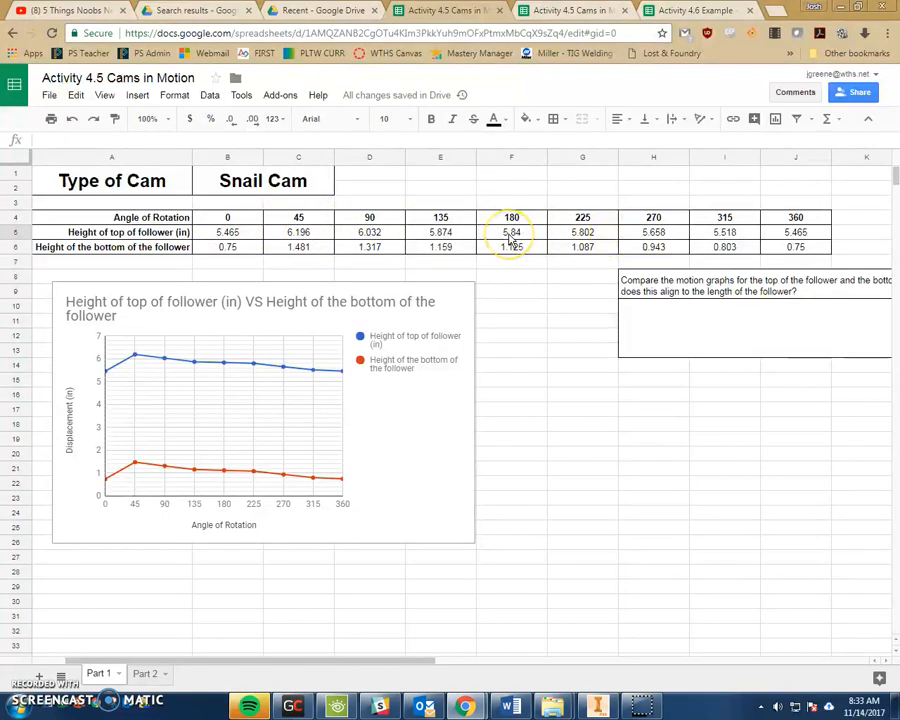
click(600, 706)
- View the assembly from its right side, centre it on the follower, and select the follower rod
click(871, 173)
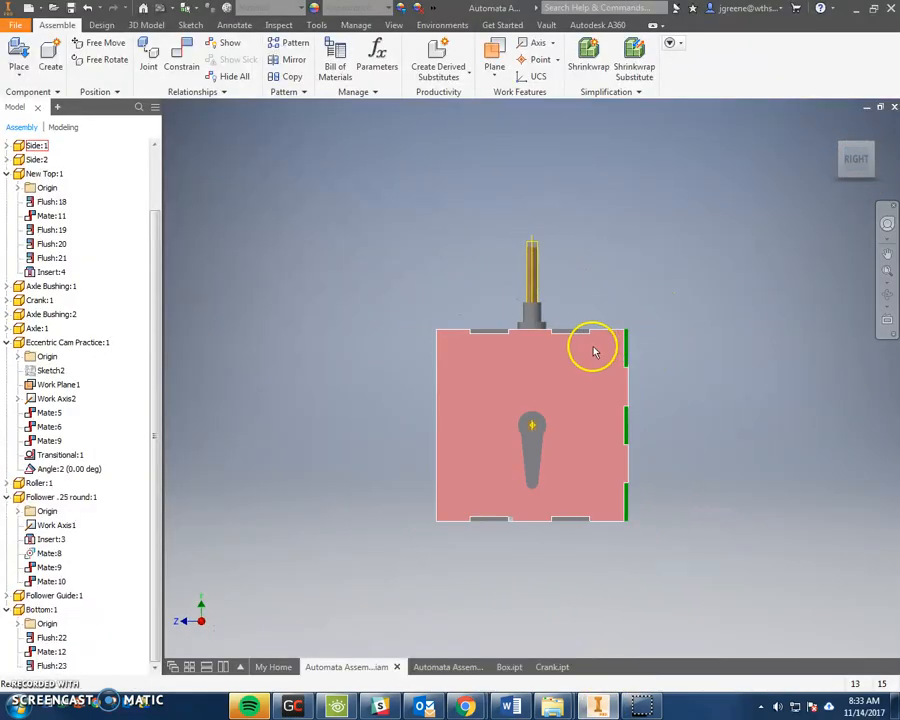
drag(545, 315, 549, 325)
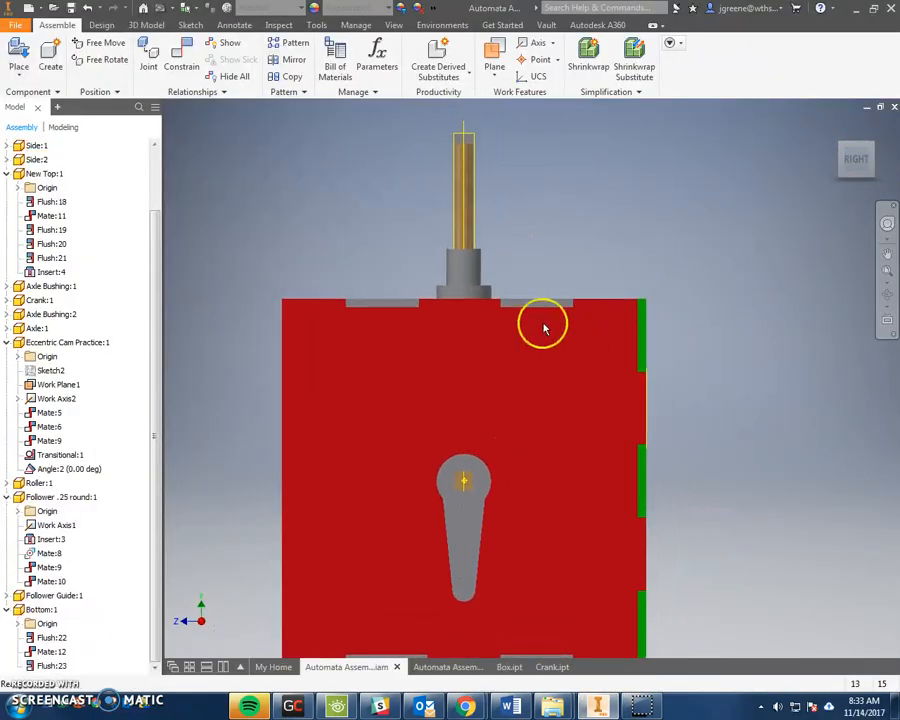
drag(478, 180, 487, 176)
click(487, 180)
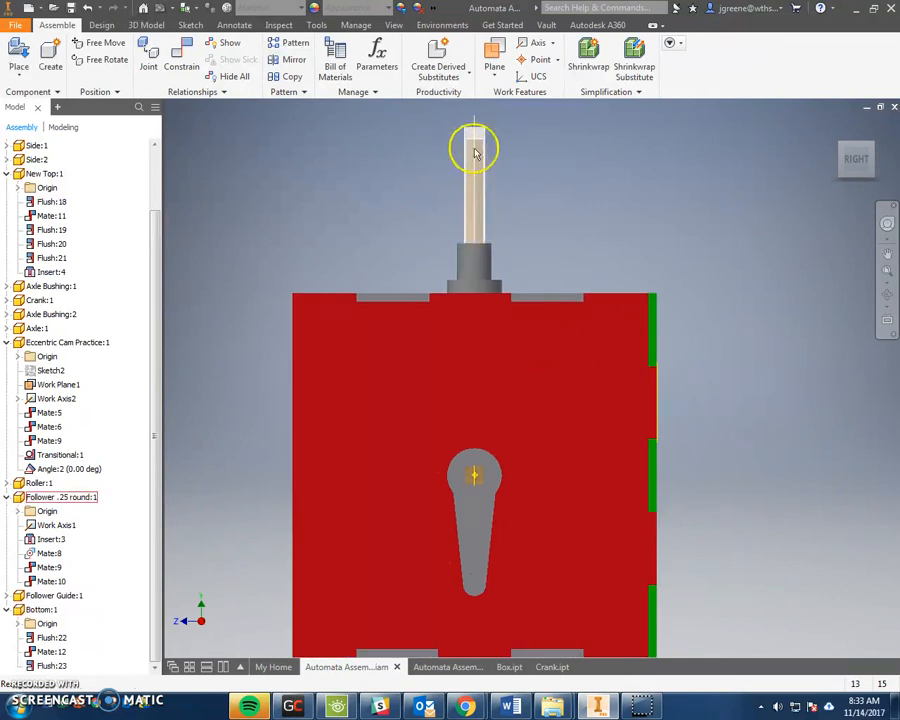
- Drive the cam's Angle:2 constraint to 180 deg, then return it to 0 deg
click(74, 468)
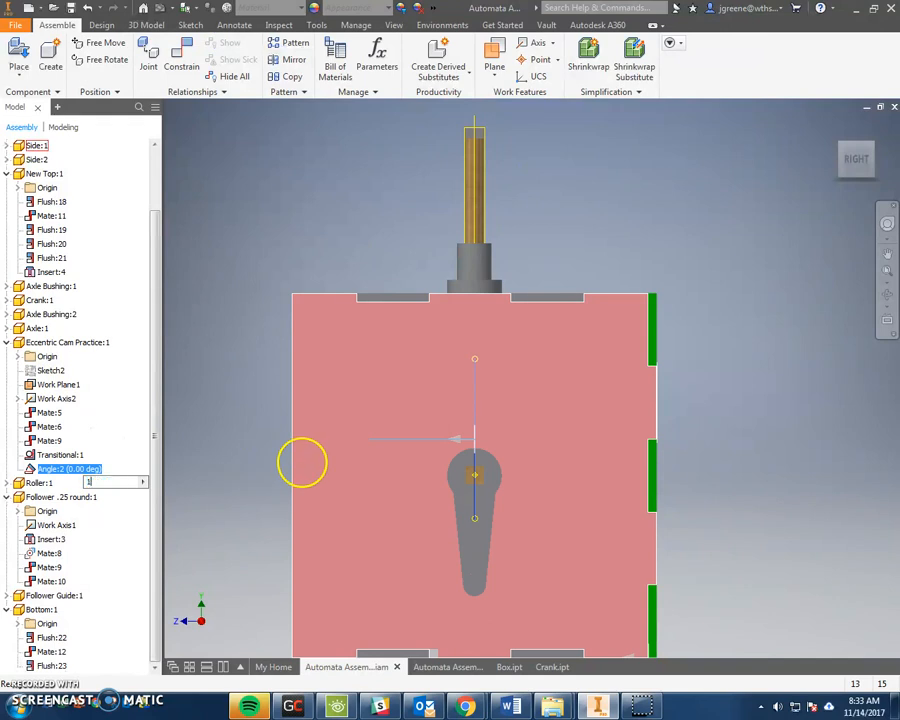
text(180)
key(Return)
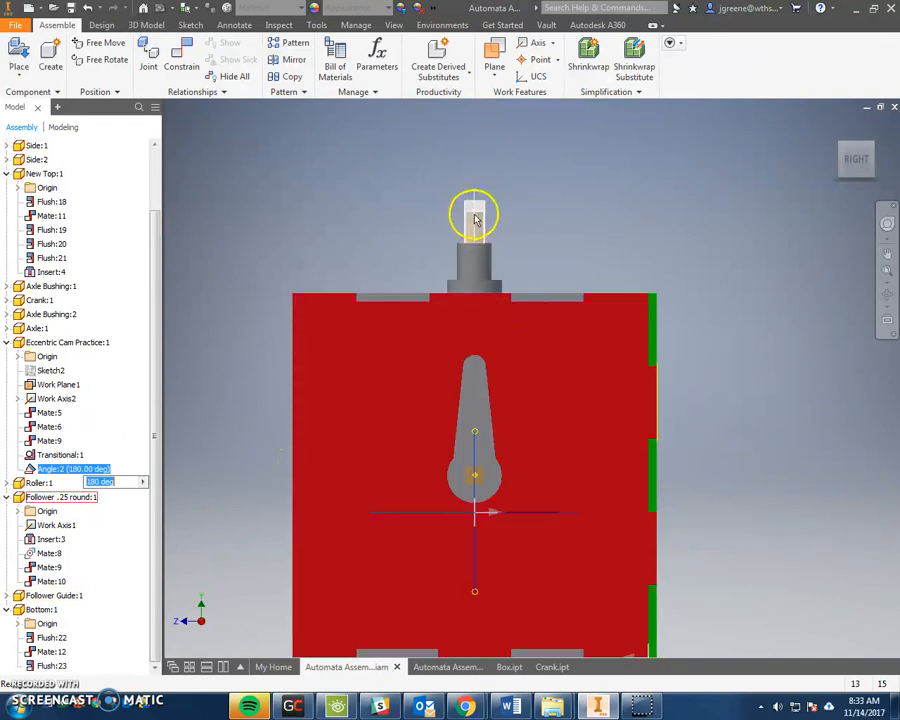
text(0)
key(Return)
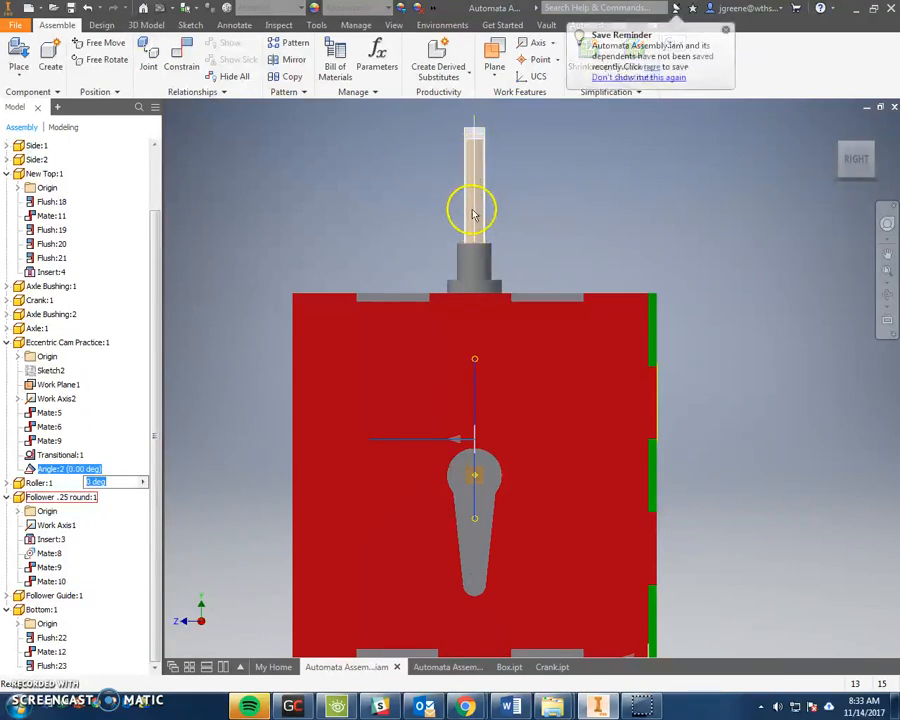
- Enter =max(B5:I5)-min(B5:J5) in L5 to get 0.731, then go to the Part 2 sheet
mouse_move(465, 706)
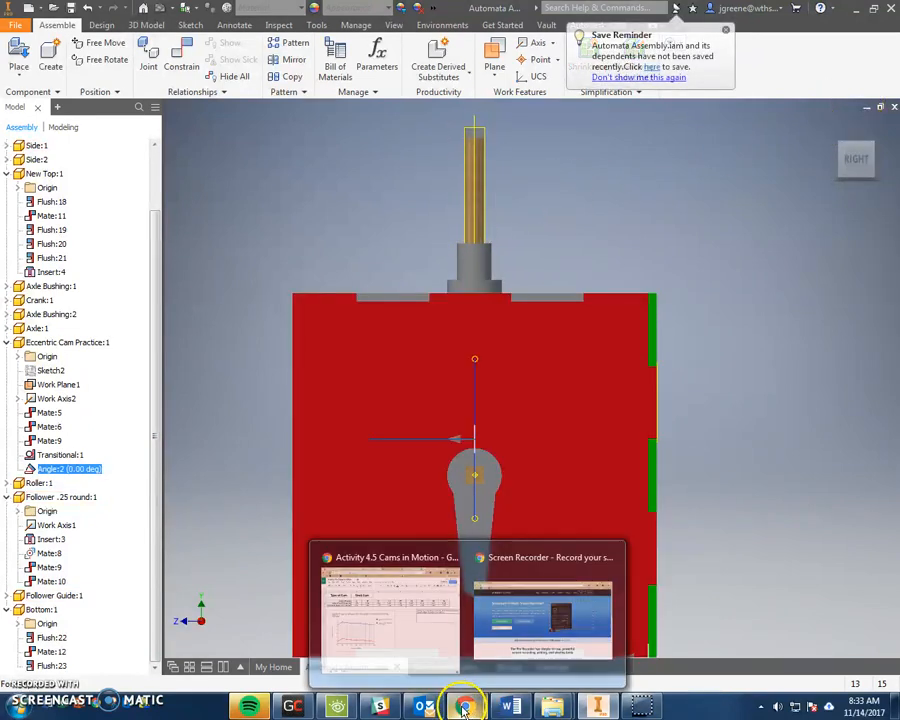
click(446, 639)
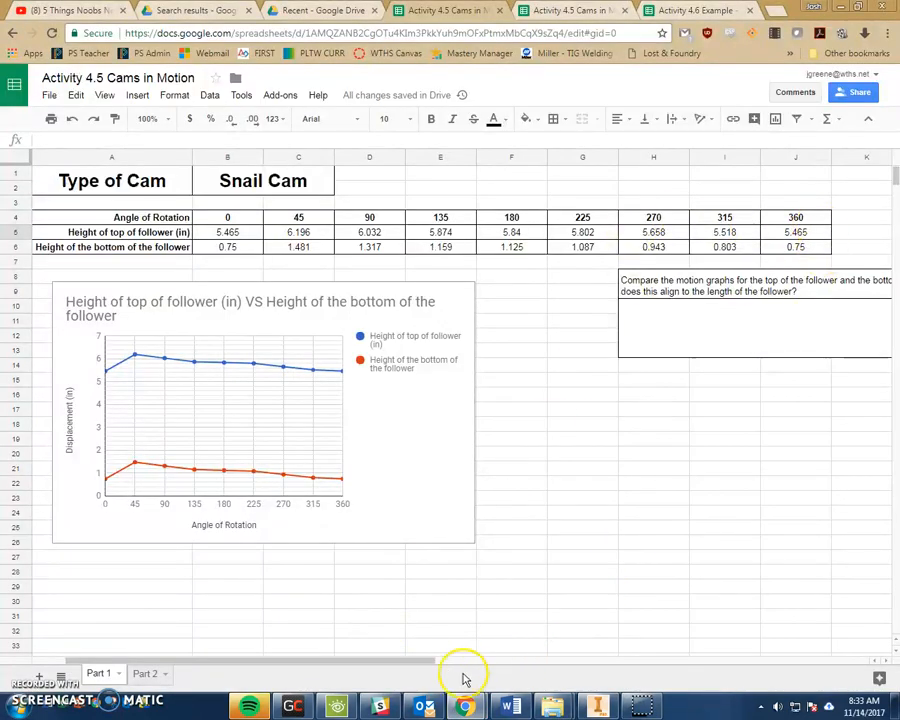
drag(453, 660, 482, 657)
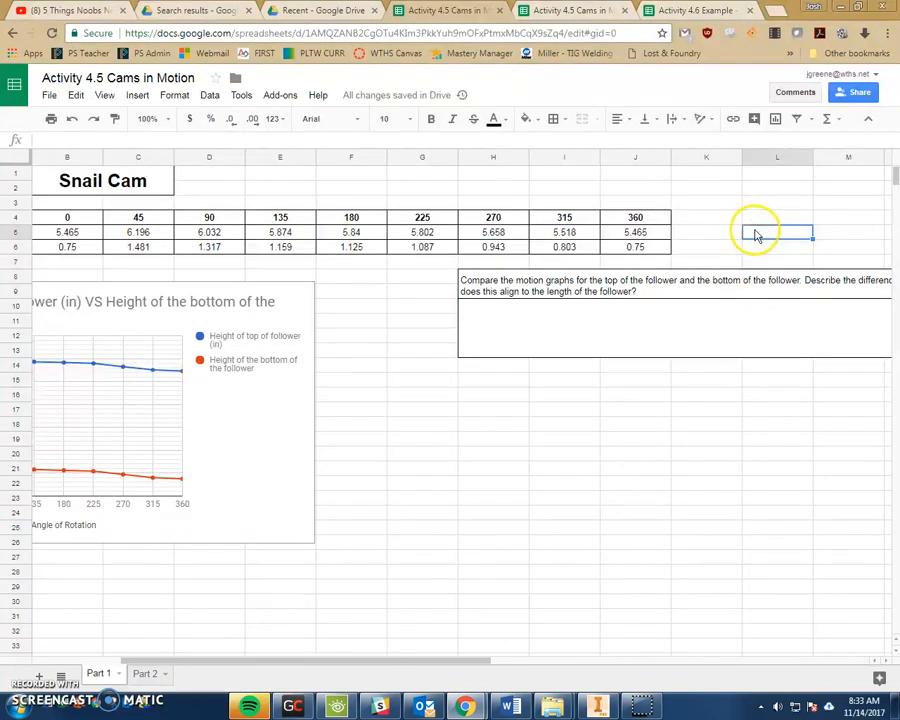
text(=)
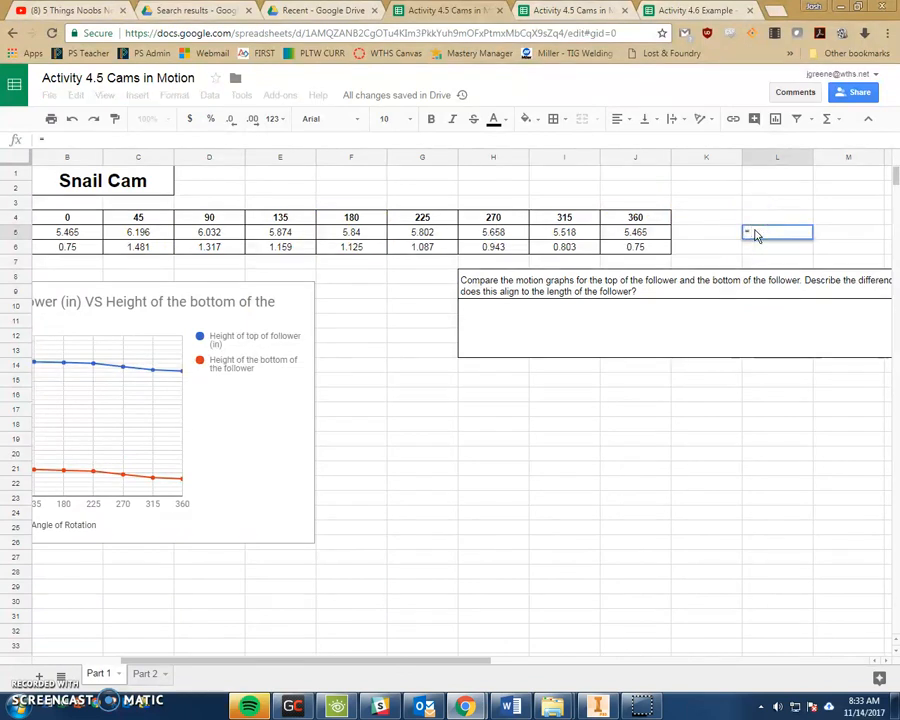
text(max()
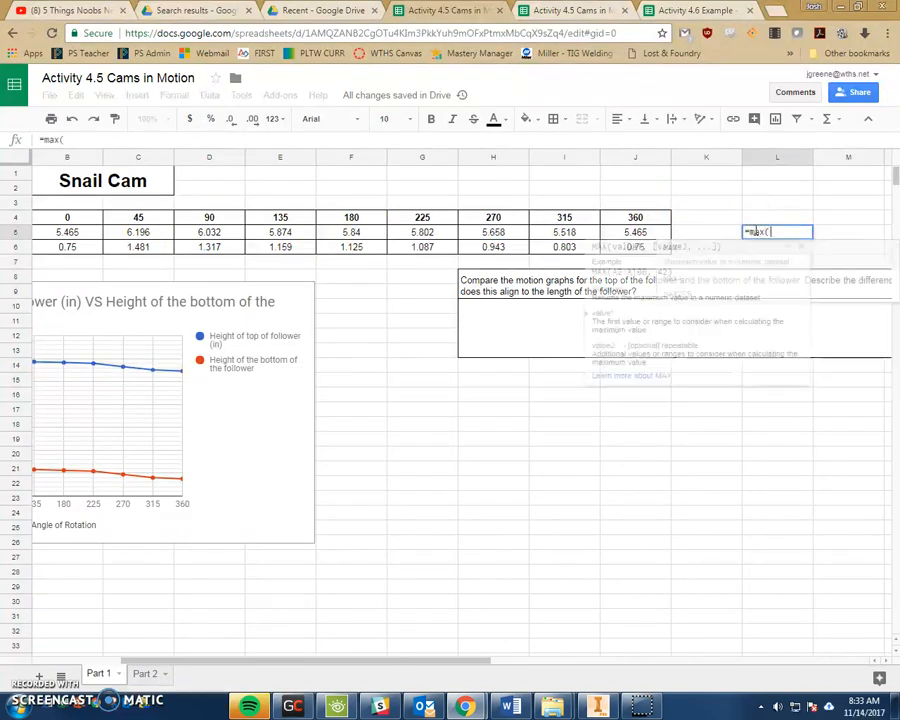
drag(68, 231, 592, 233)
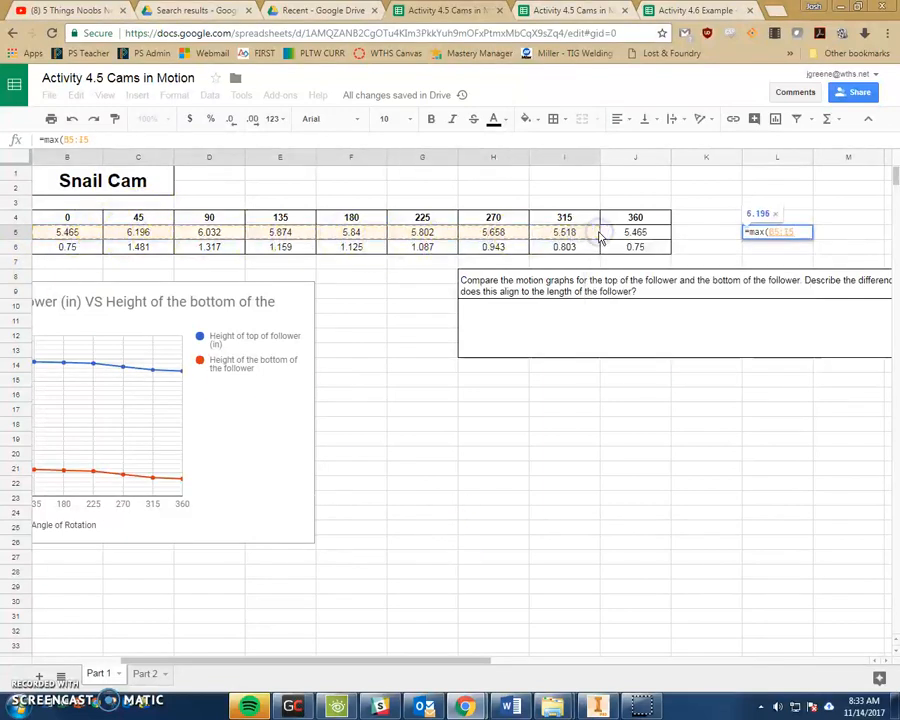
text()-)
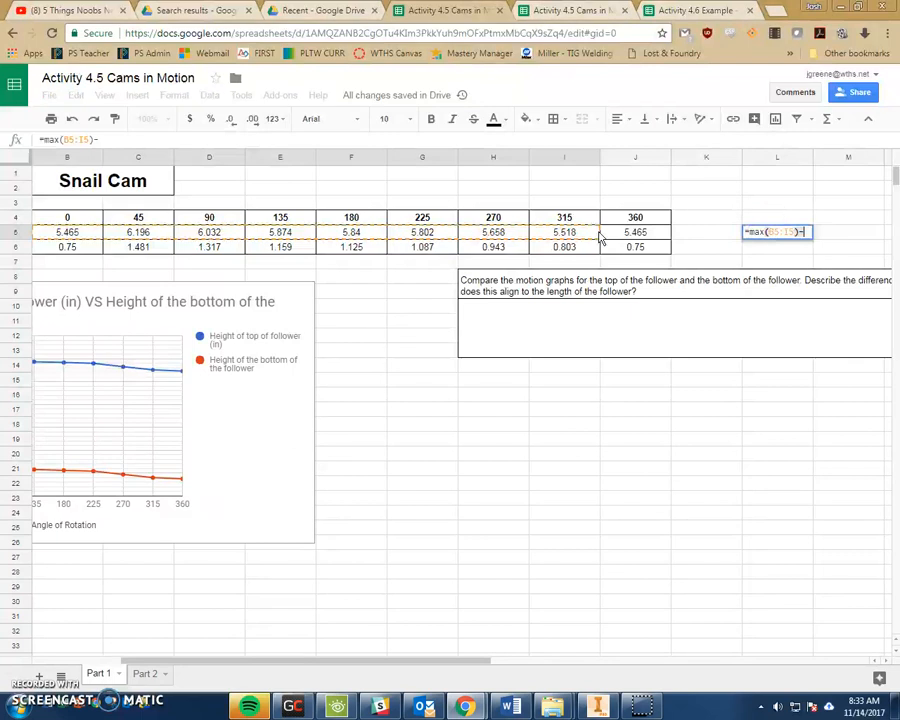
text(min)
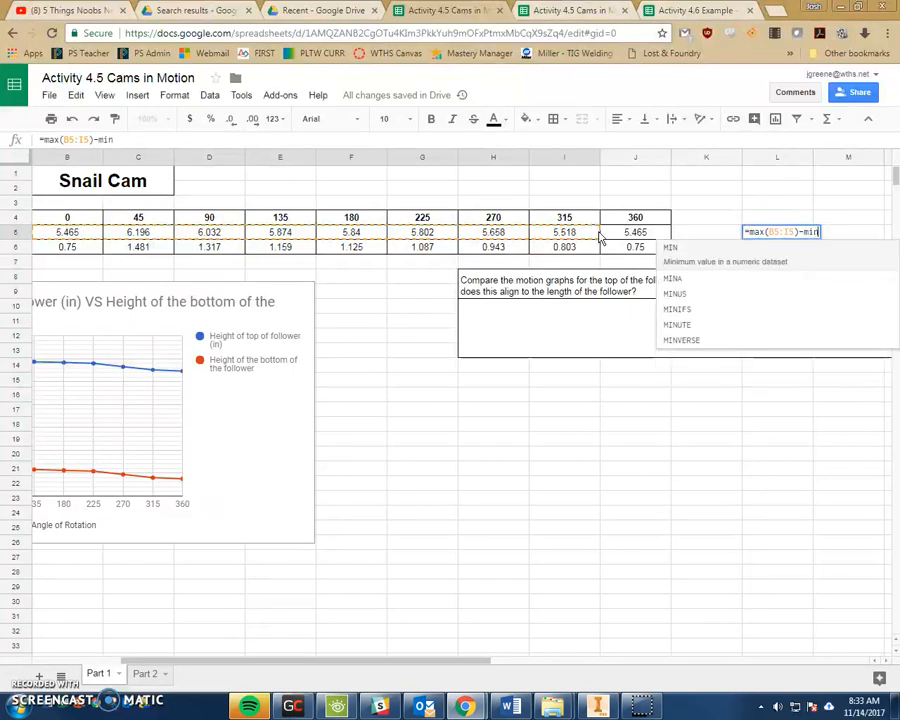
text(()
drag(66, 232, 634, 244)
text())
key(Return)
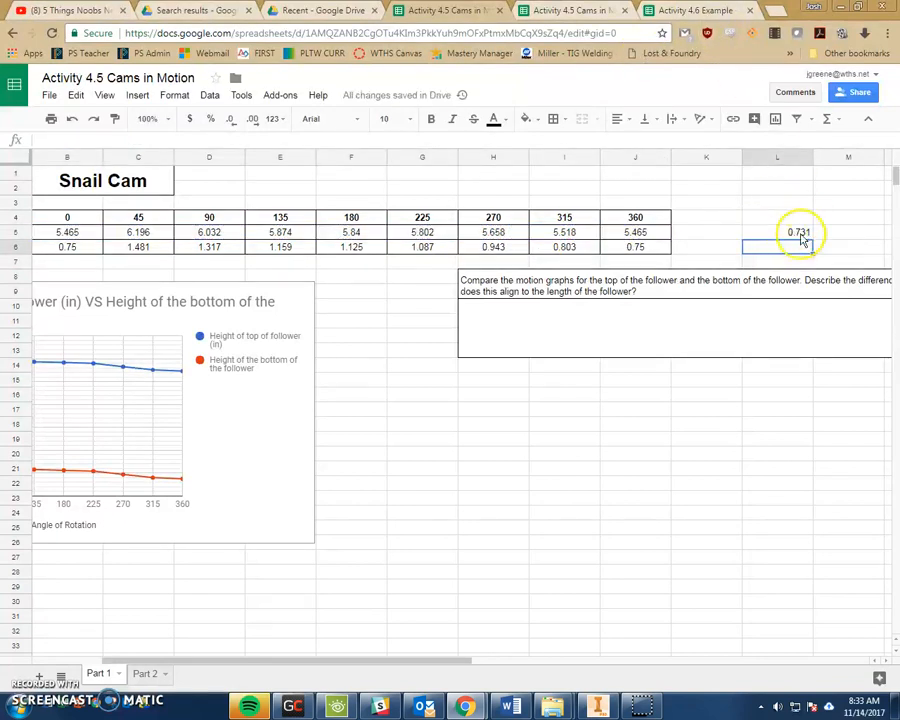
click(796, 234)
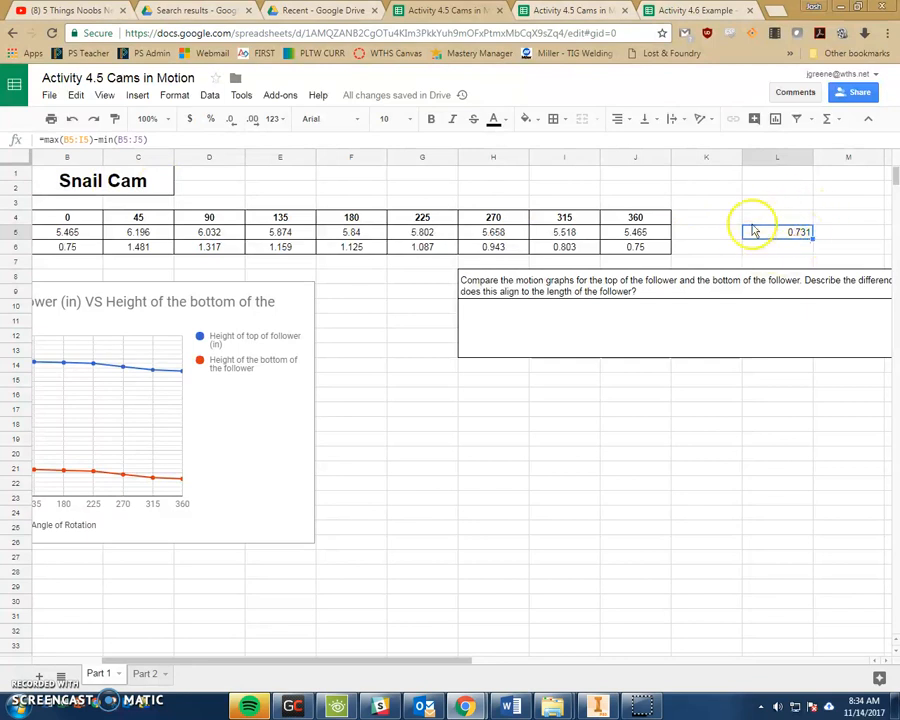
click(143, 671)
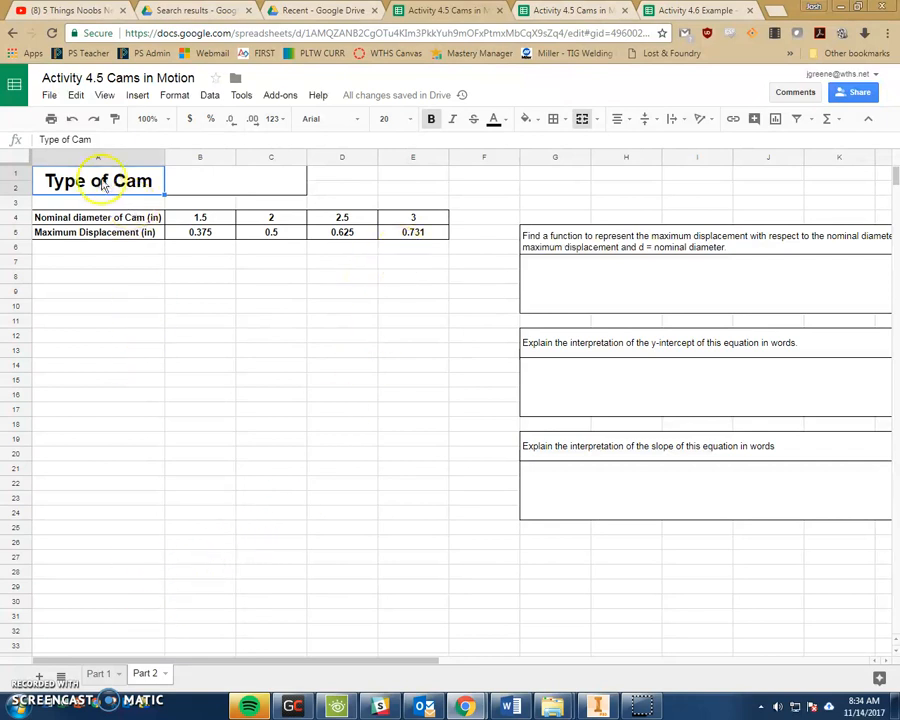
click(98, 673)
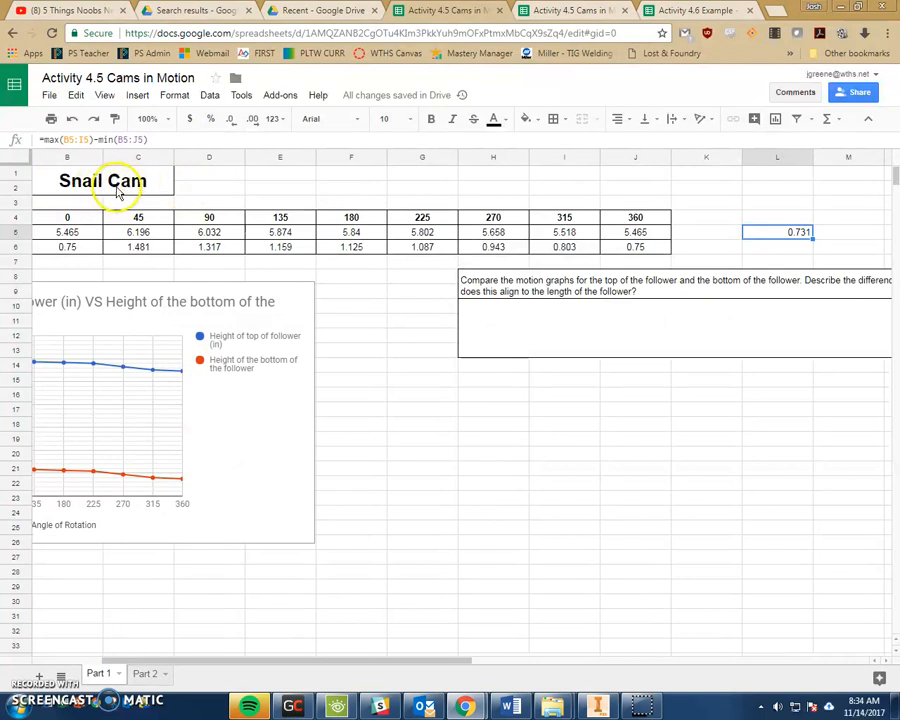
click(152, 672)
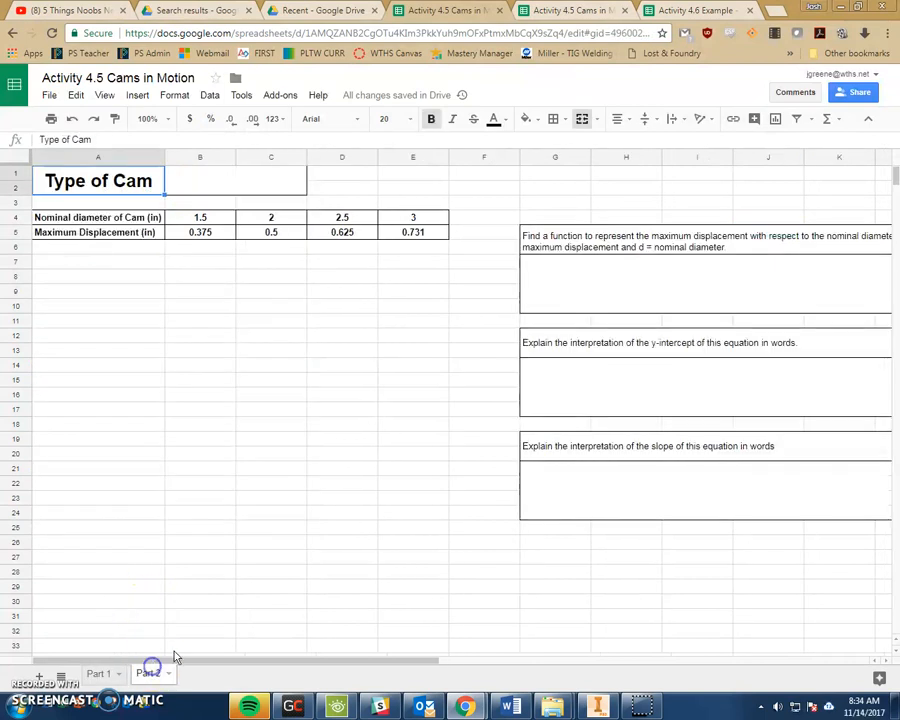
click(425, 234)
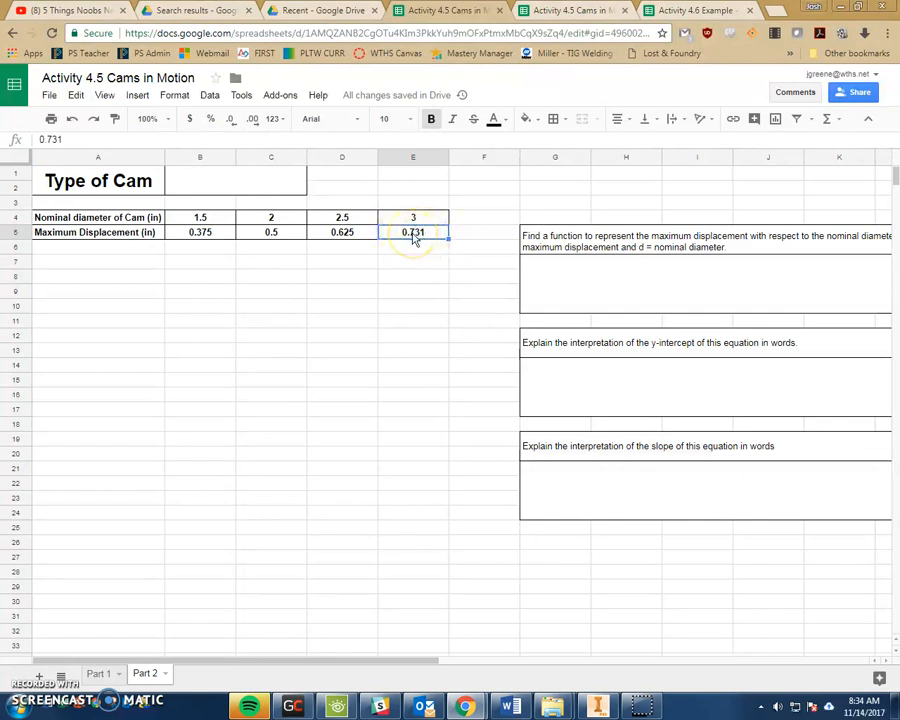
click(340, 235)
click(282, 236)
click(205, 235)
click(263, 235)
click(312, 236)
click(222, 238)
click(282, 240)
click(328, 237)
click(273, 239)
click(215, 236)
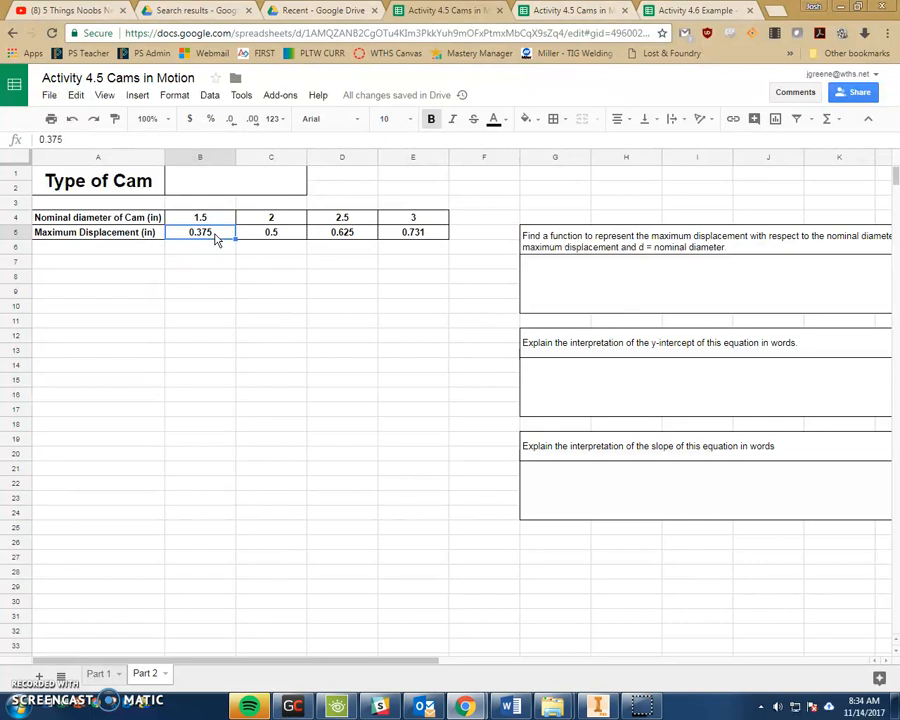
click(182, 236)
click(253, 232)
click(98, 673)
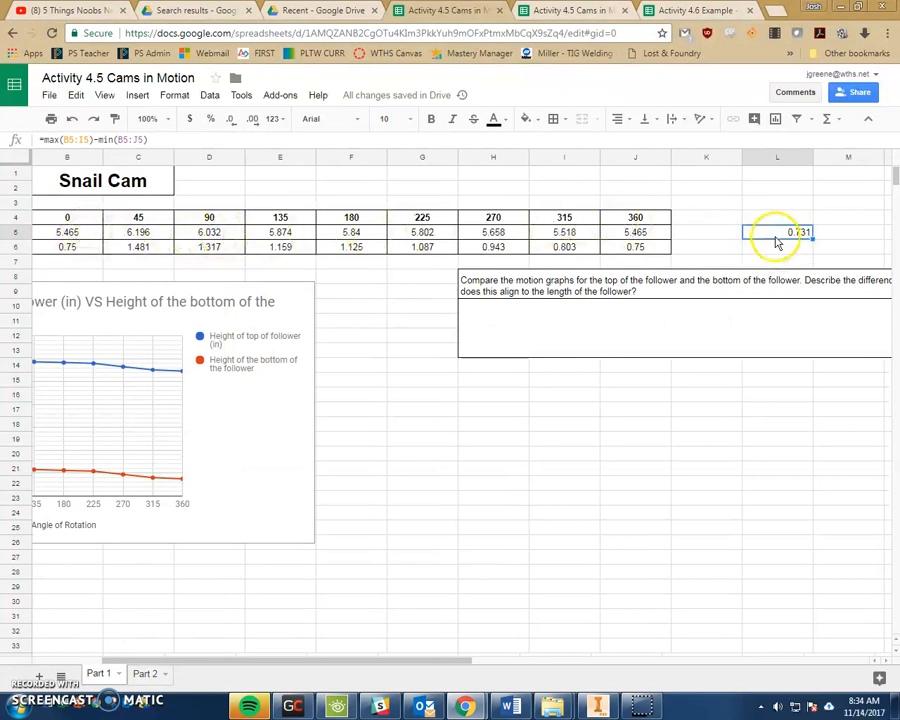
click(143, 674)
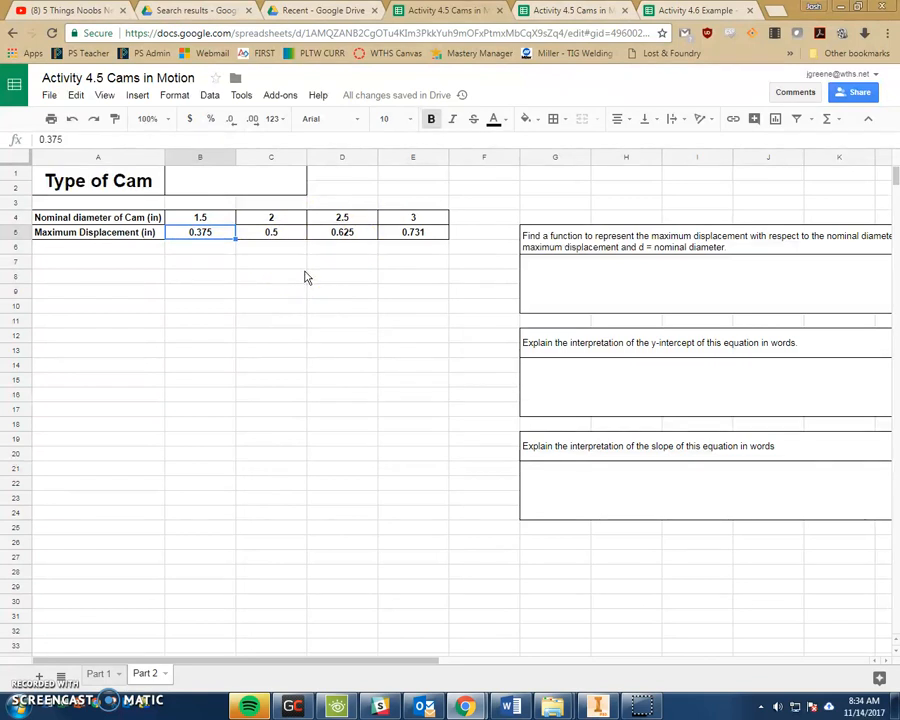
click(264, 233)
click(340, 235)
- Insert a scatter chart from the B4:E5 cam data and move it below the table
drag(200, 217, 393, 238)
click(137, 95)
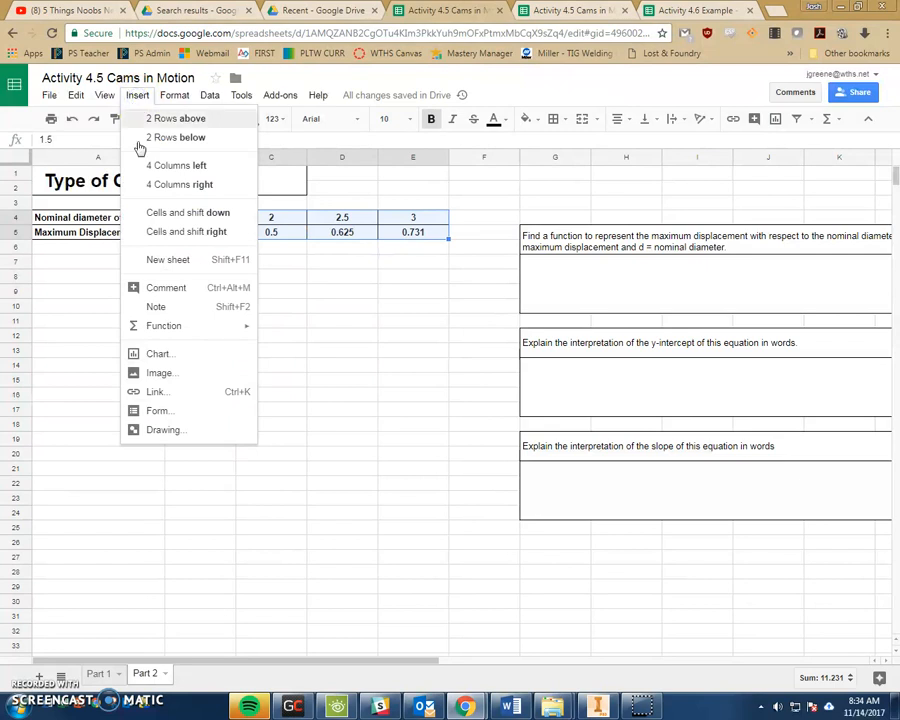
click(178, 358)
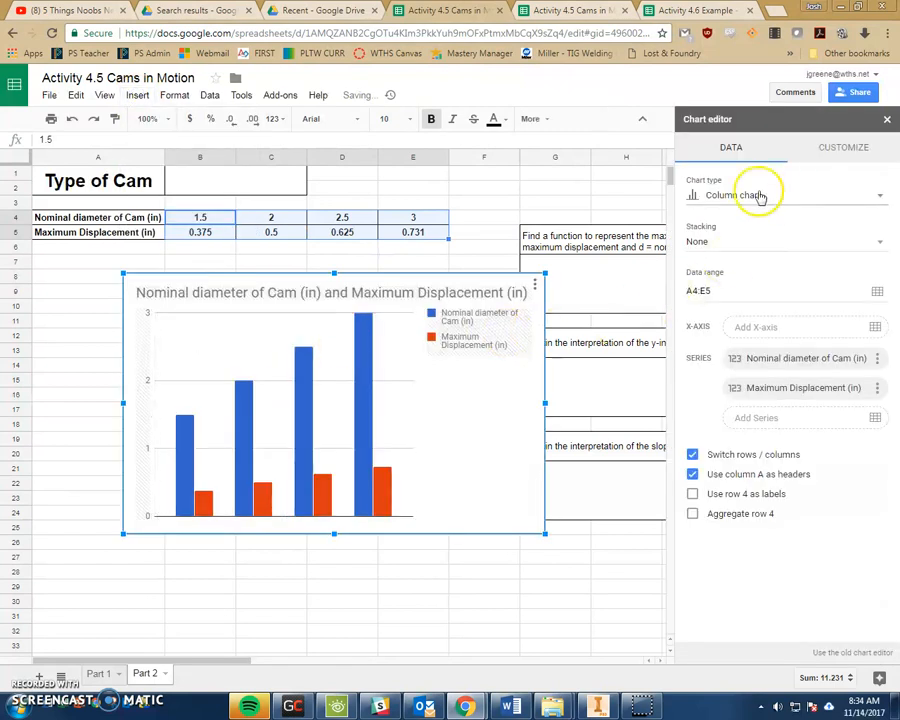
click(752, 196)
scroll(719, 372, down, 4)
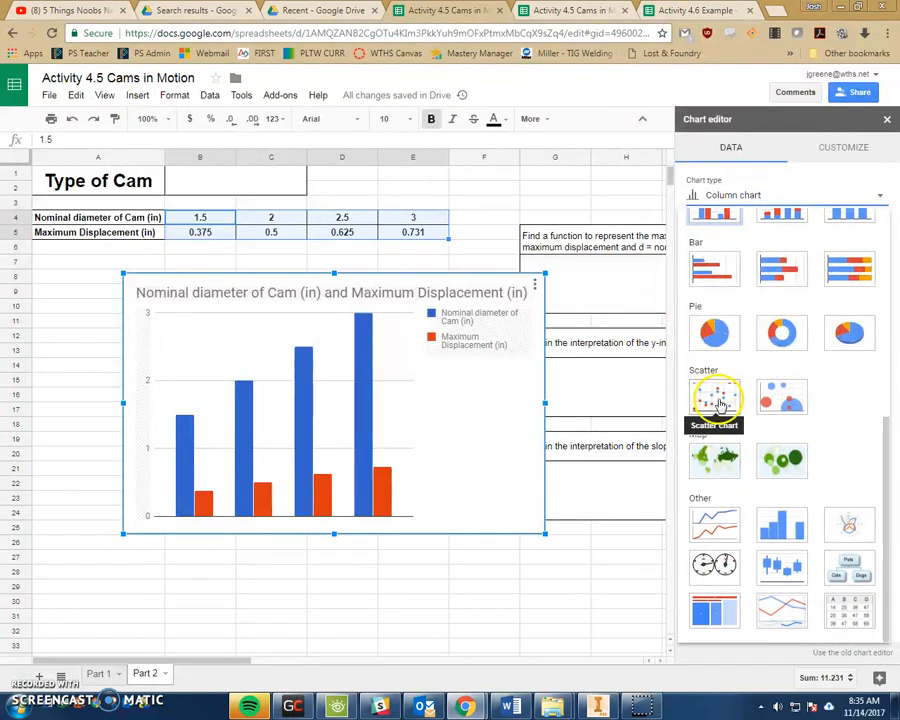
click(714, 393)
drag(305, 273, 231, 283)
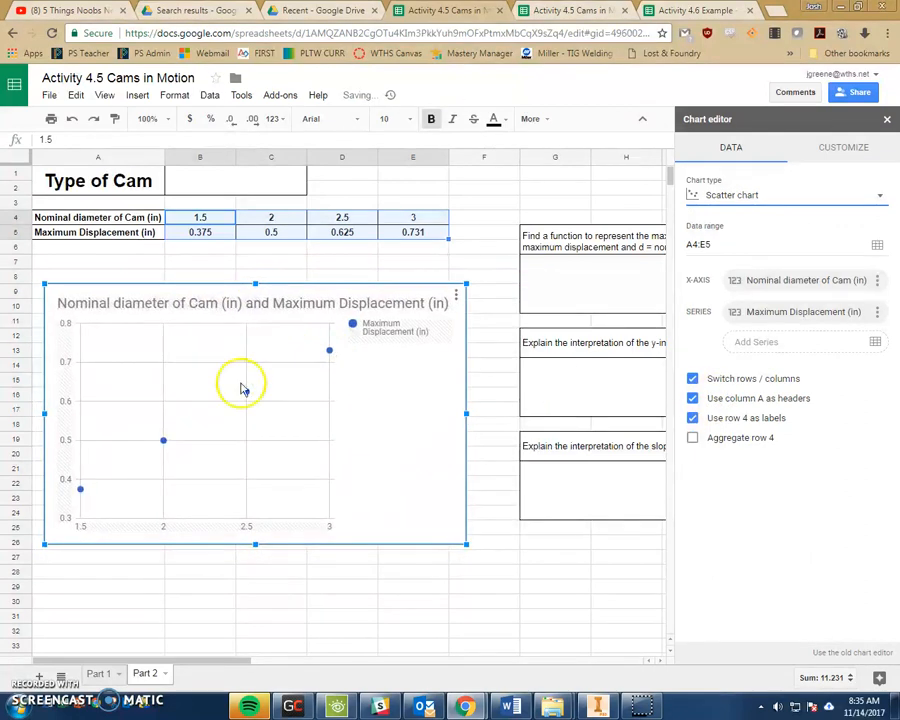
click(848, 150)
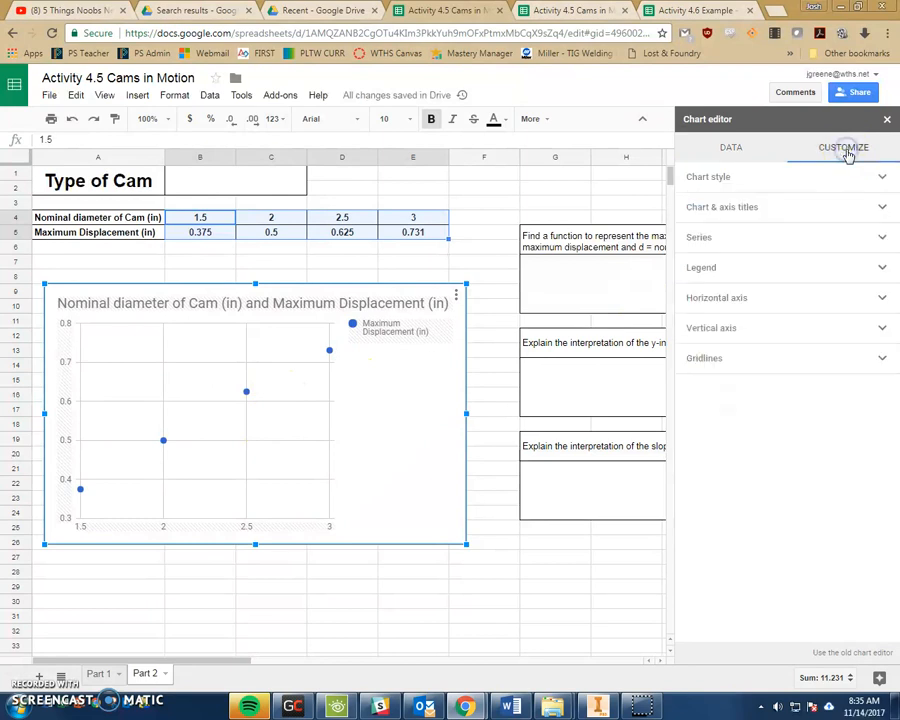
- Enter 'Maximum Displacement' as the vertical axis title and 'Nominal Diameter' as the horizontal axis title
click(718, 209)
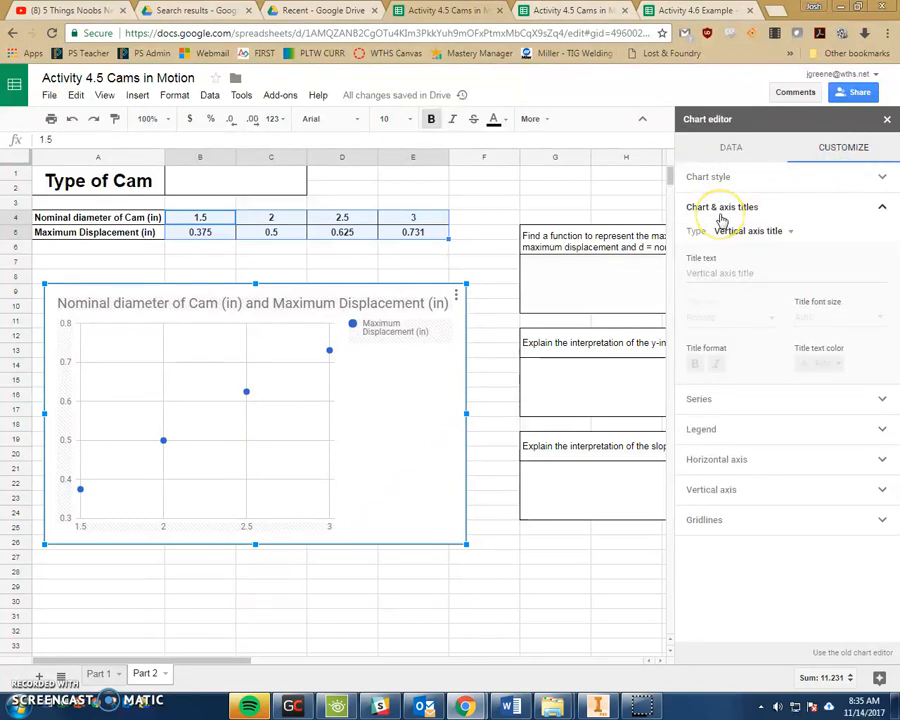
click(727, 270)
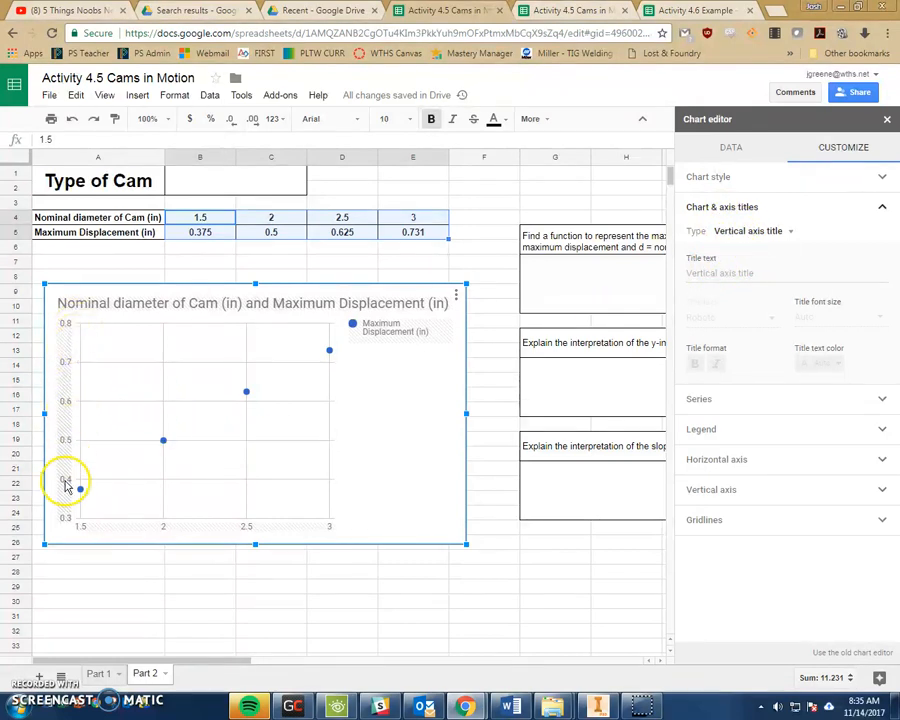
click(749, 275)
text(Maximum D)
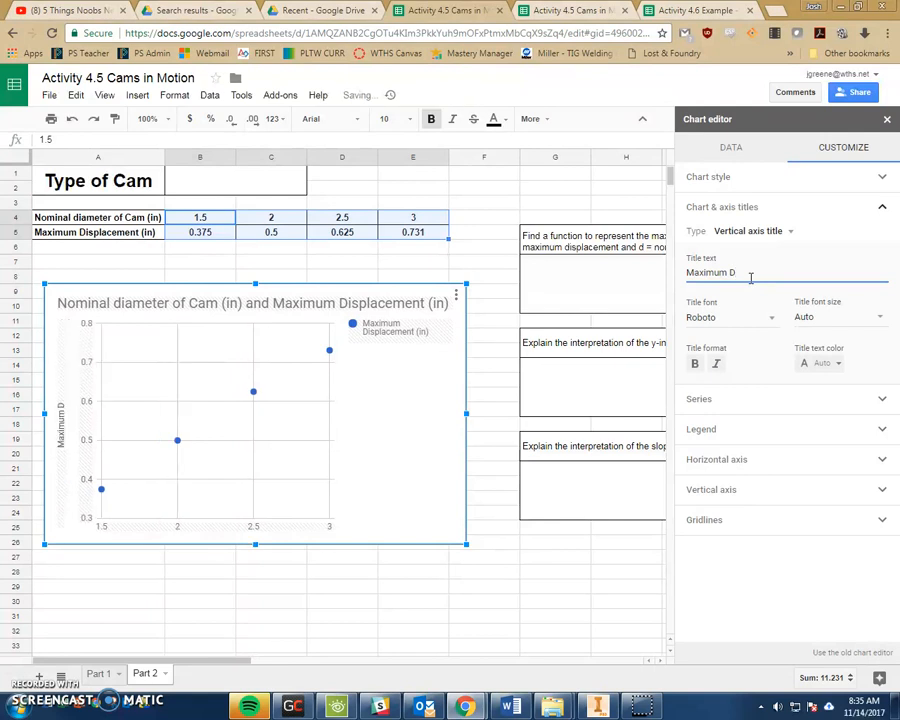
key(BackSpace)
key(BackSpace)
key(BackSpace)
key(BackSpace)
key(BackSpace)
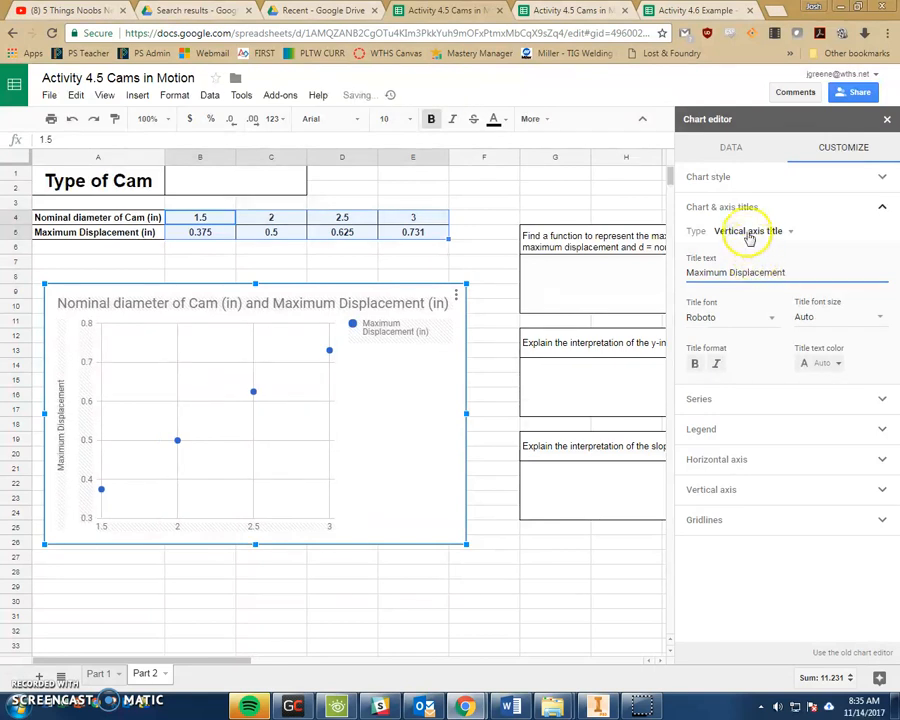
click(748, 231)
click(745, 213)
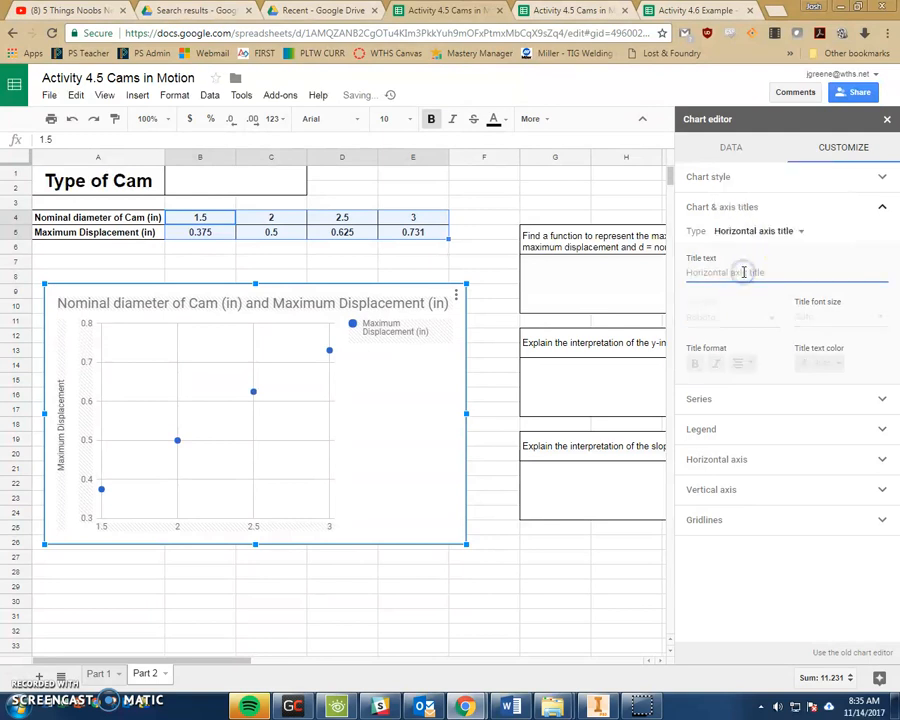
text(Nominal Diameter)
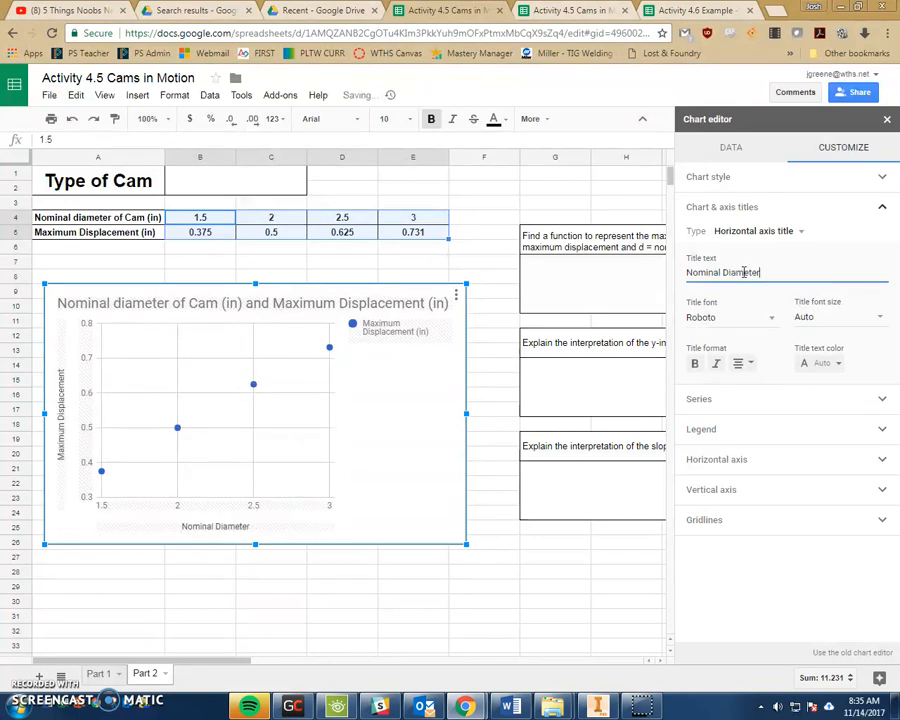
click(738, 207)
click(707, 237)
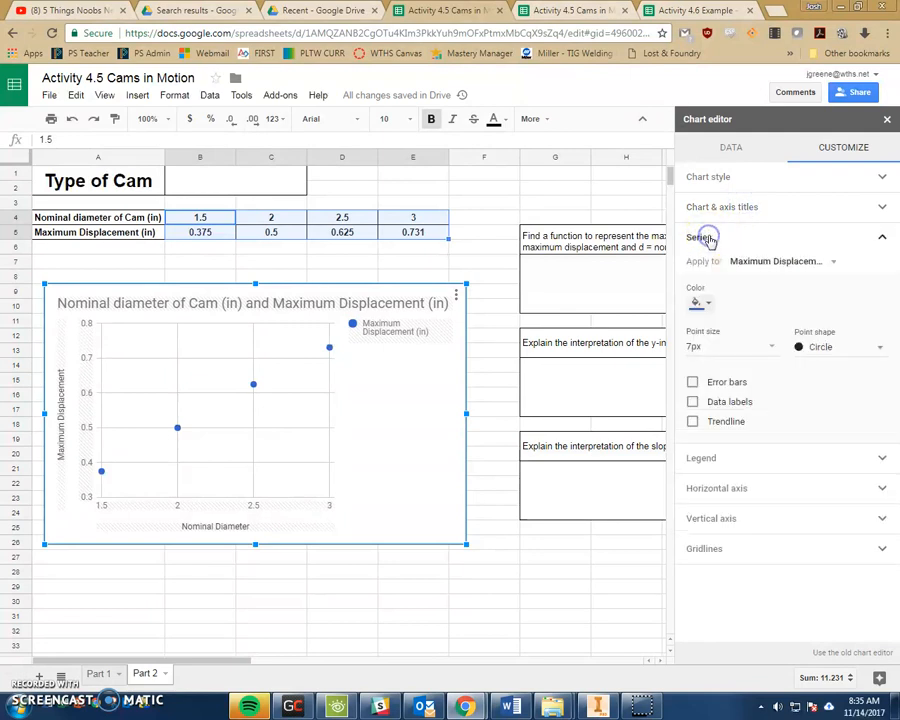
- Enable the series trendline, labelled with its equation and R² (0.239*x + 0.0209, r^2 = 0.998)
click(693, 422)
scroll(732, 396, down, 1)
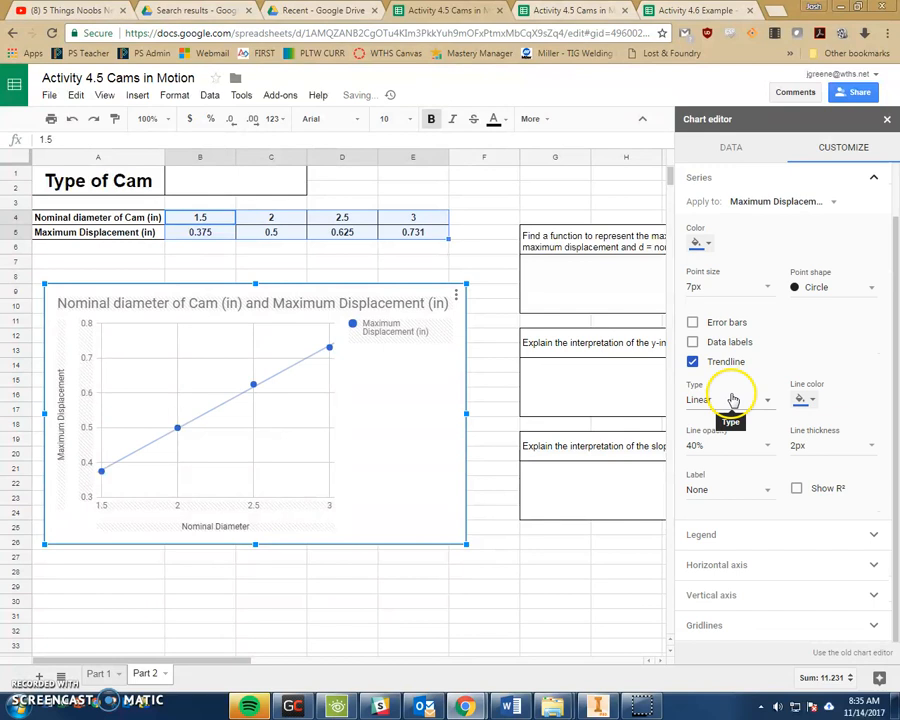
click(702, 488)
click(724, 520)
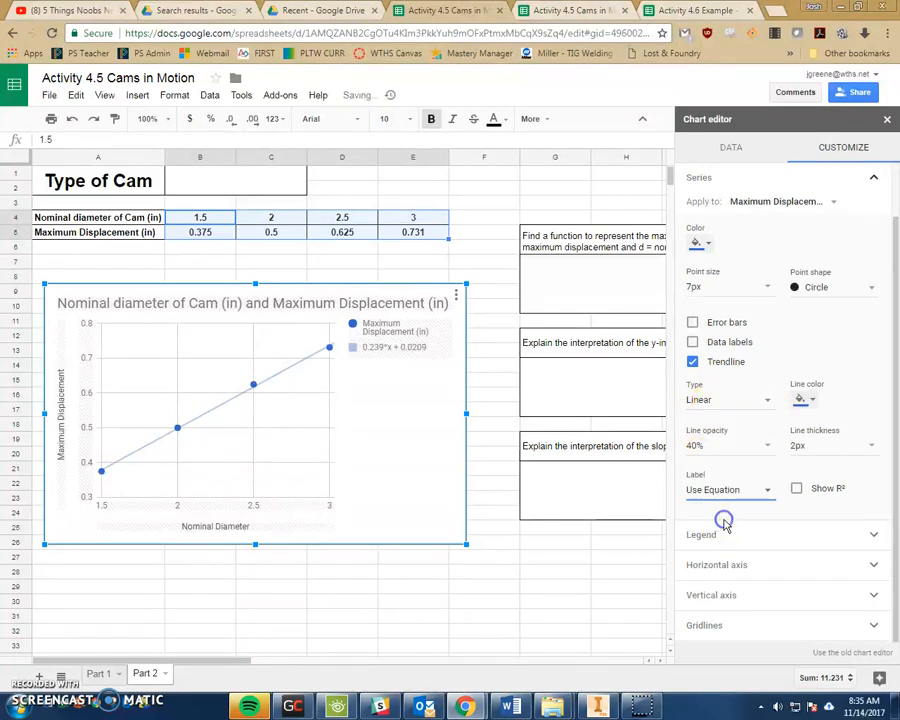
click(797, 494)
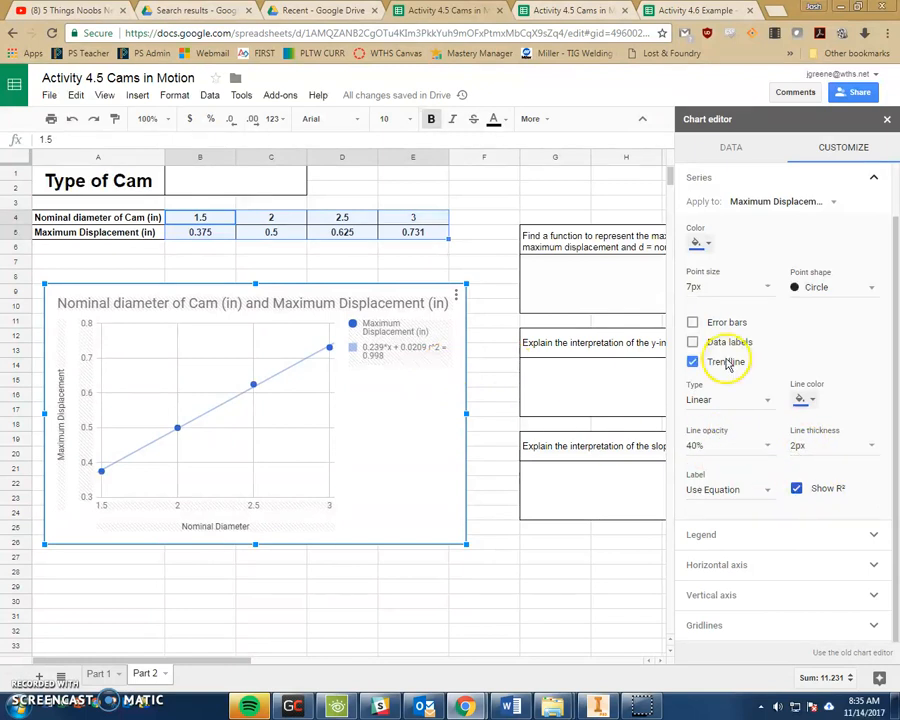
scroll(717, 205, up, 2)
- Set the legend position to Bottom, then click off the chart to dismiss the editor
click(702, 238)
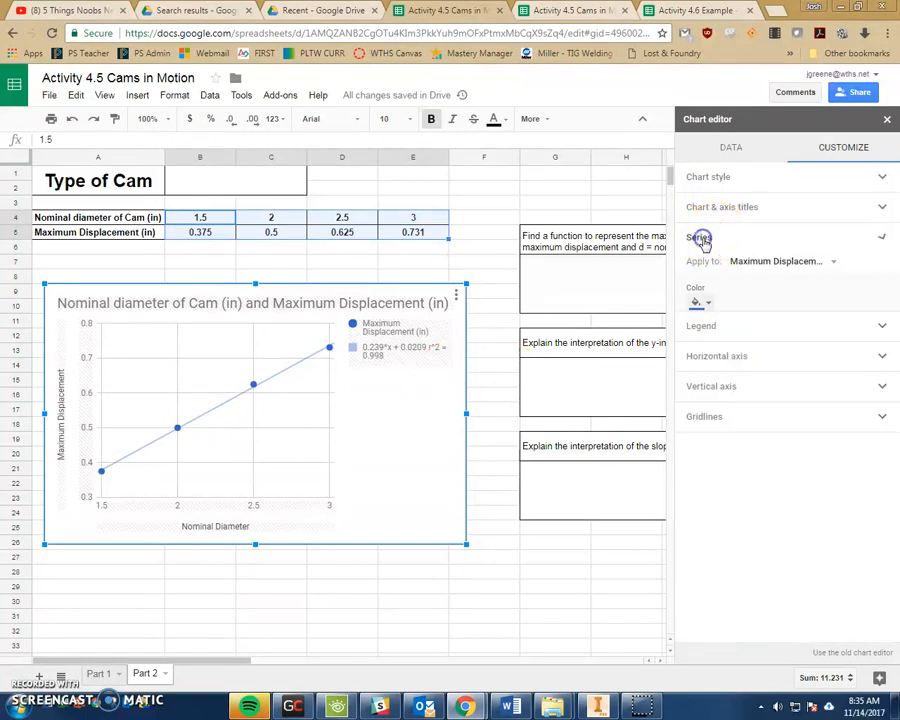
click(698, 266)
click(706, 308)
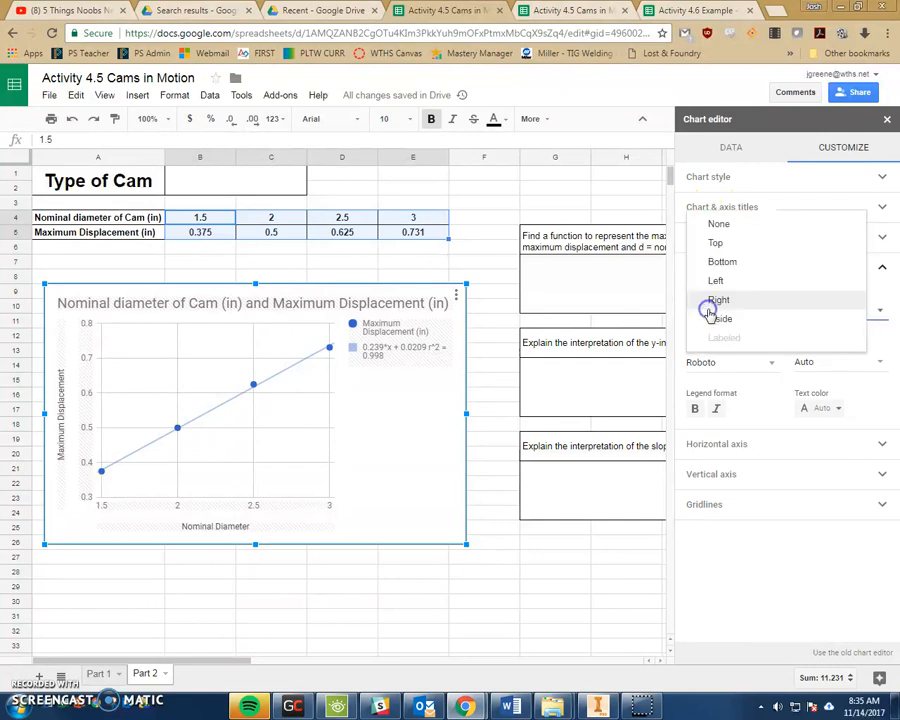
click(720, 266)
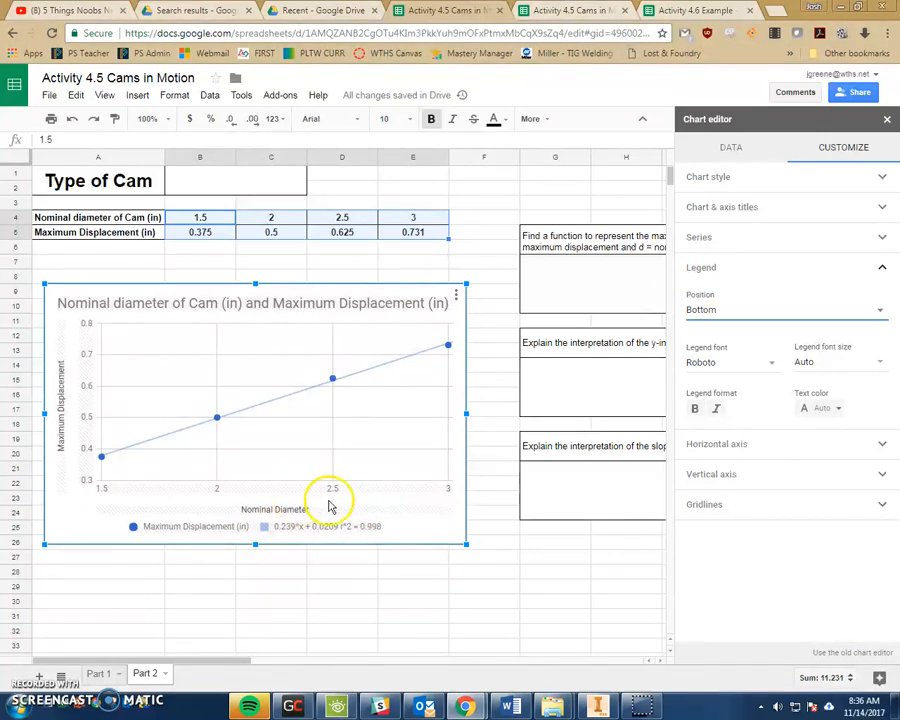
click(707, 309)
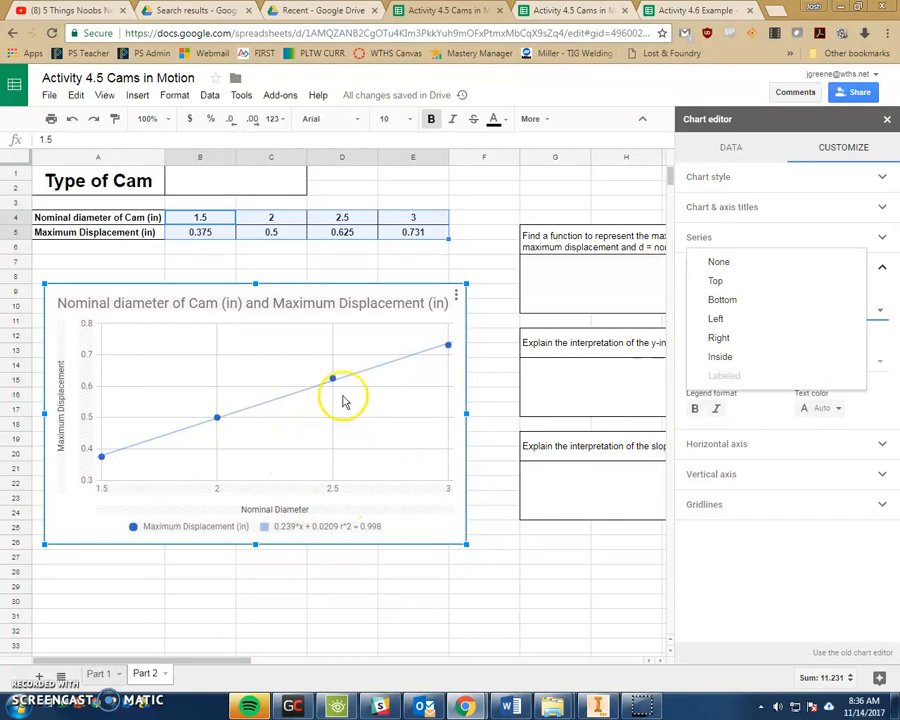
mouse_move(335, 385)
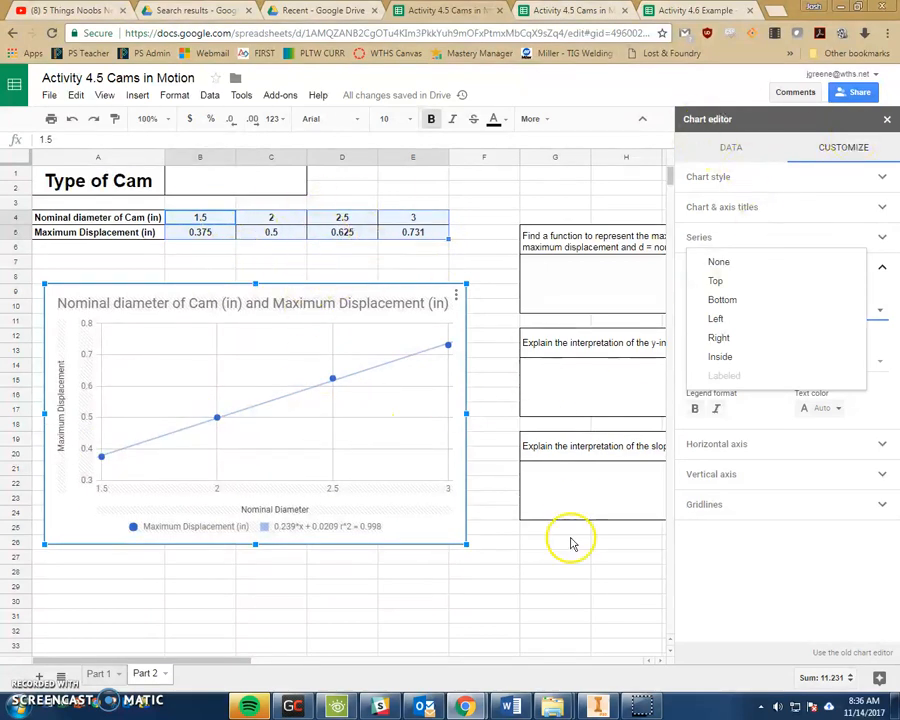
click(560, 566)
click(575, 289)
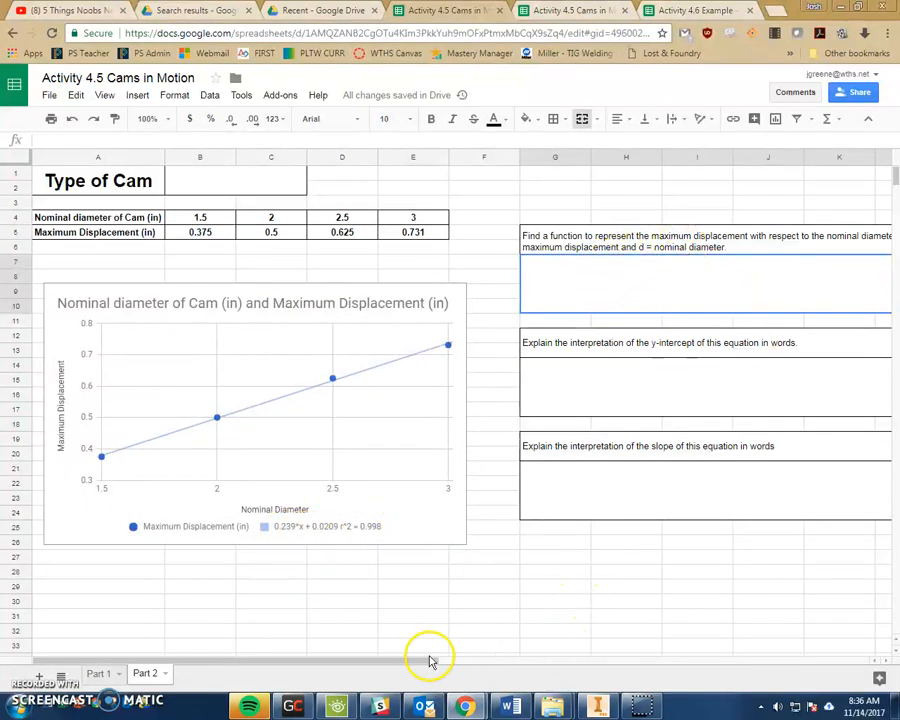
drag(485, 662, 526, 660)
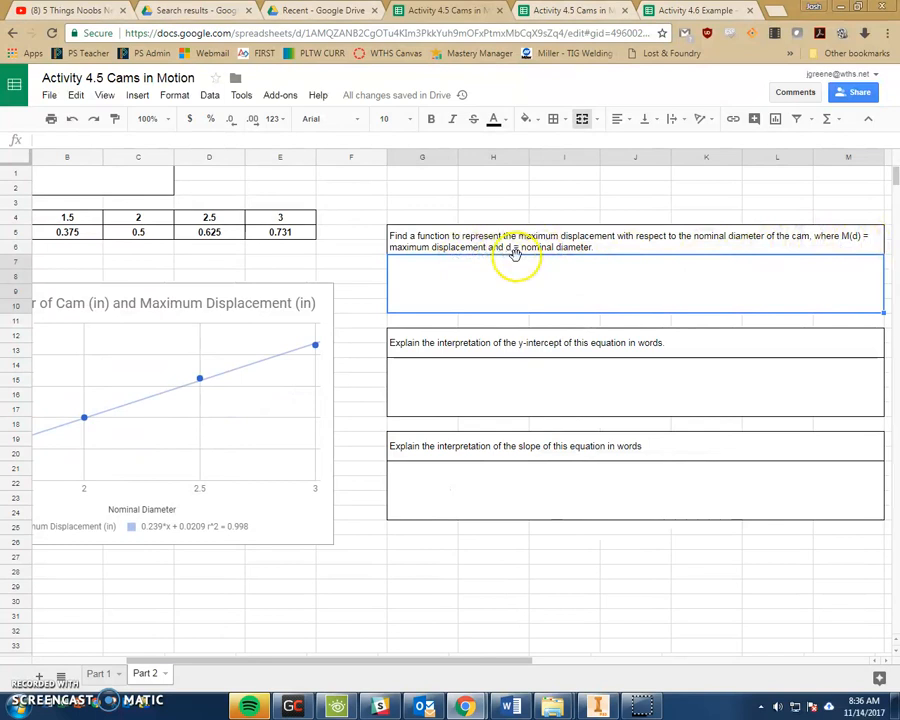
click(466, 388)
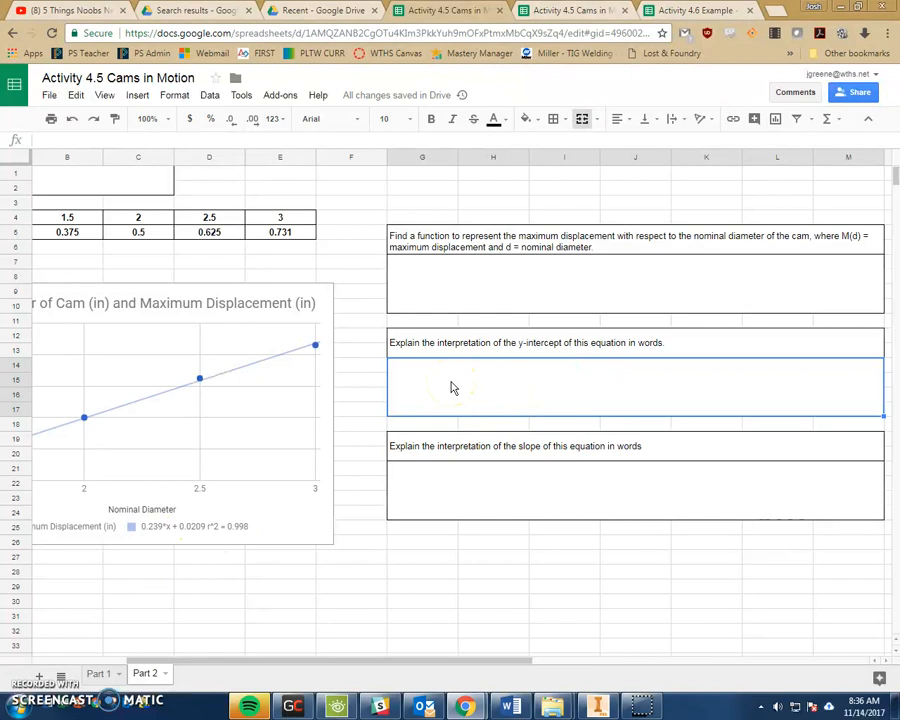
click(468, 486)
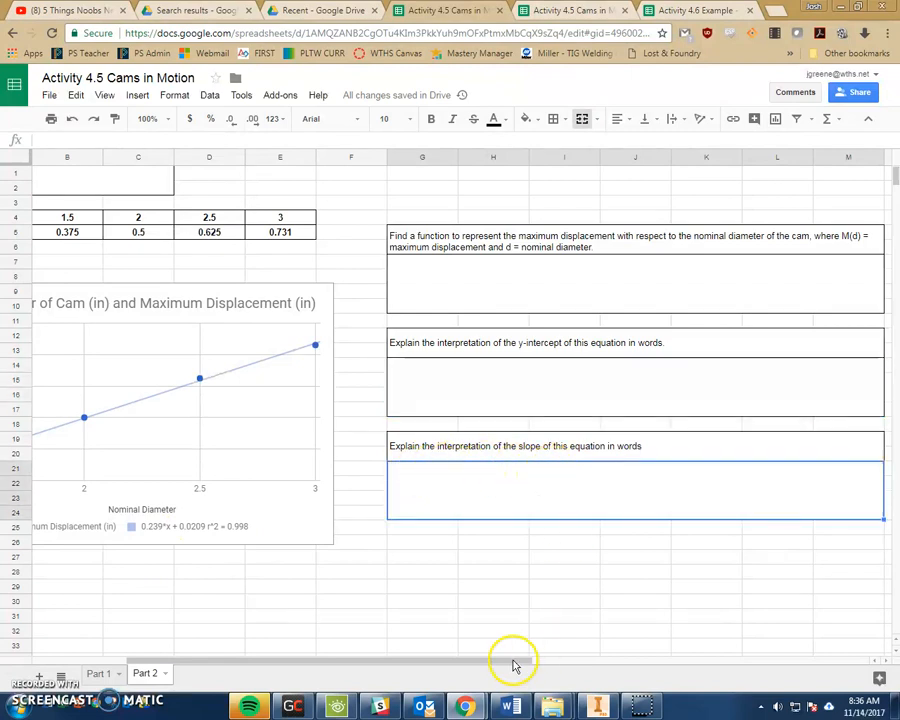
drag(513, 663, 397, 659)
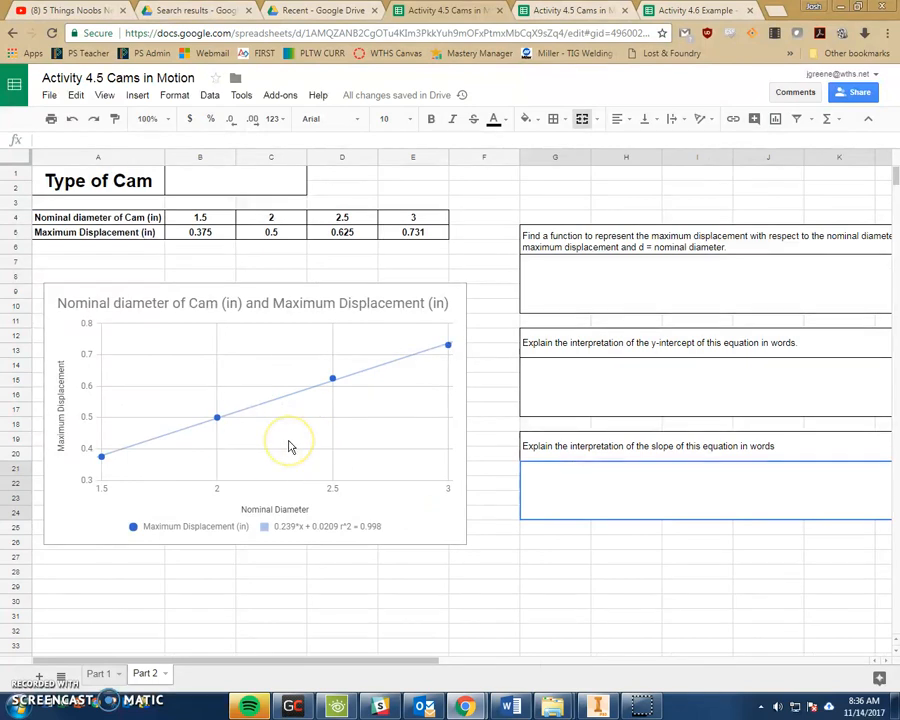